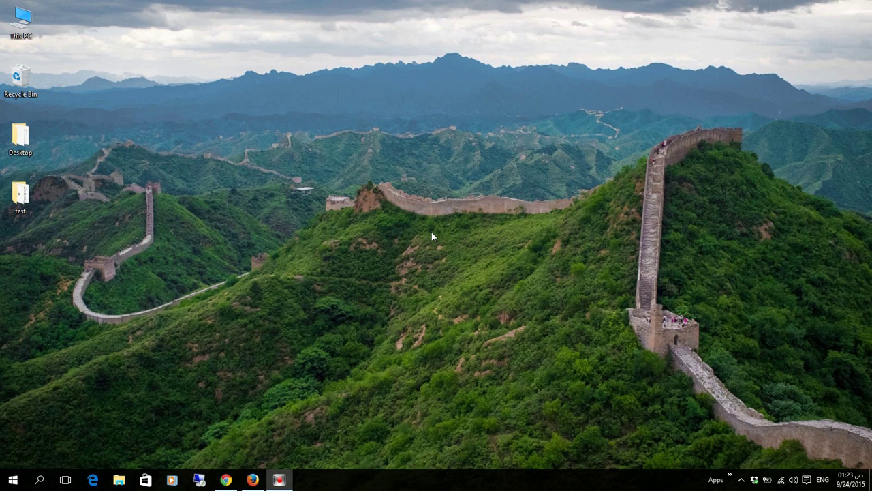
Step: Open the test folder on the desktop and look through the files it contains
{"action": "double_click", "coordinate": [21, 194]}
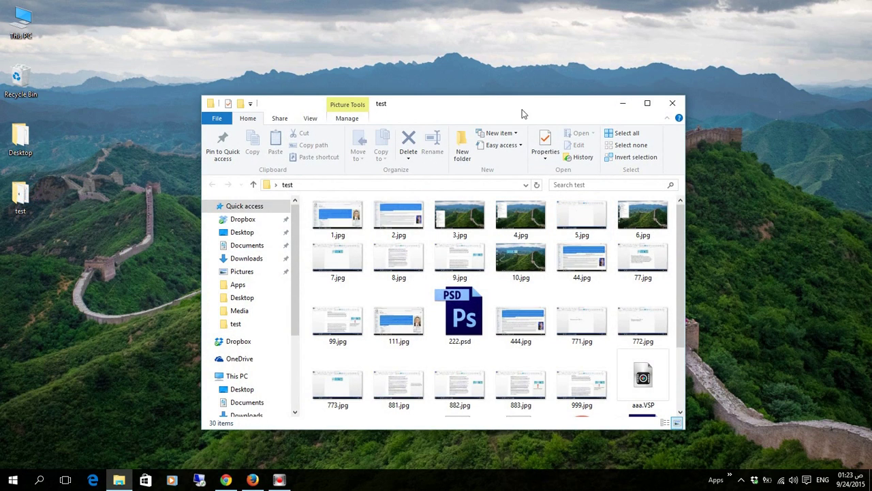
{"action": "left_click_drag", "start_coordinate": [487, 109], "coordinate": [482, 66]}
{"action": "scroll", "coordinate": [576, 331], "scroll_direction": "down", "scroll_amount": 1}
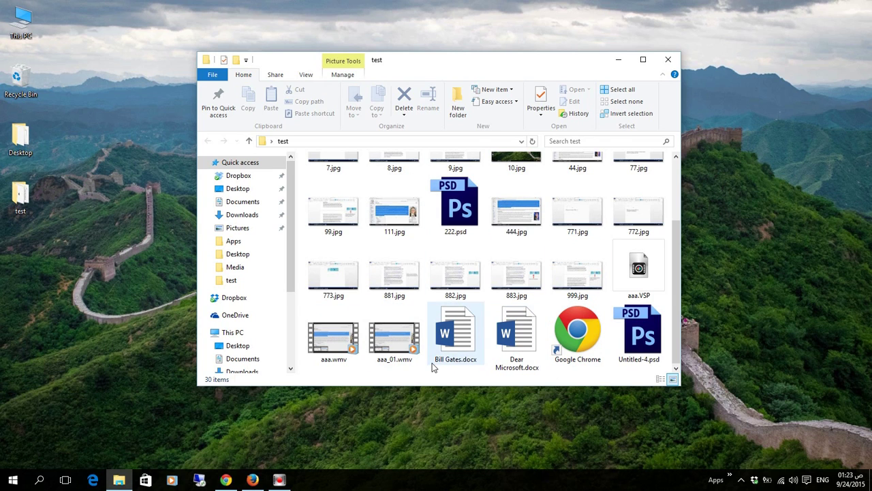
{"action": "scroll", "coordinate": [436, 368], "scroll_direction": "up", "scroll_amount": 1}
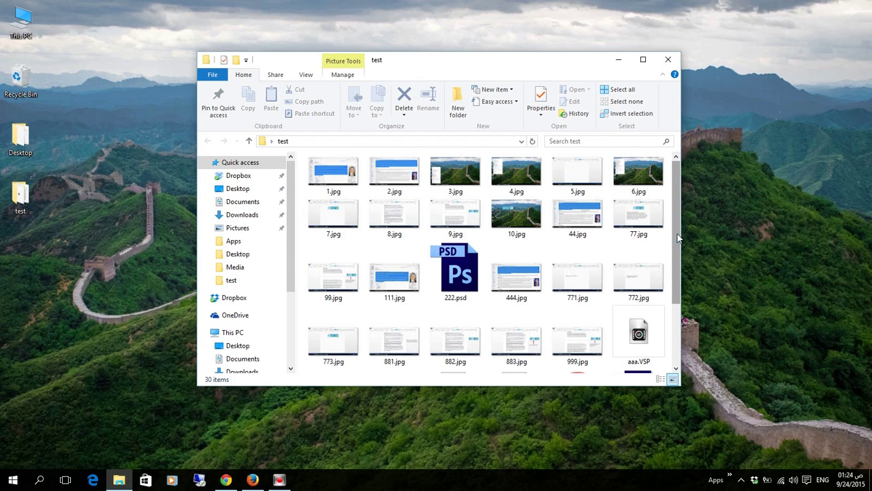
{"action": "left_click_drag", "start_coordinate": [679, 237], "coordinate": [686, 328]}
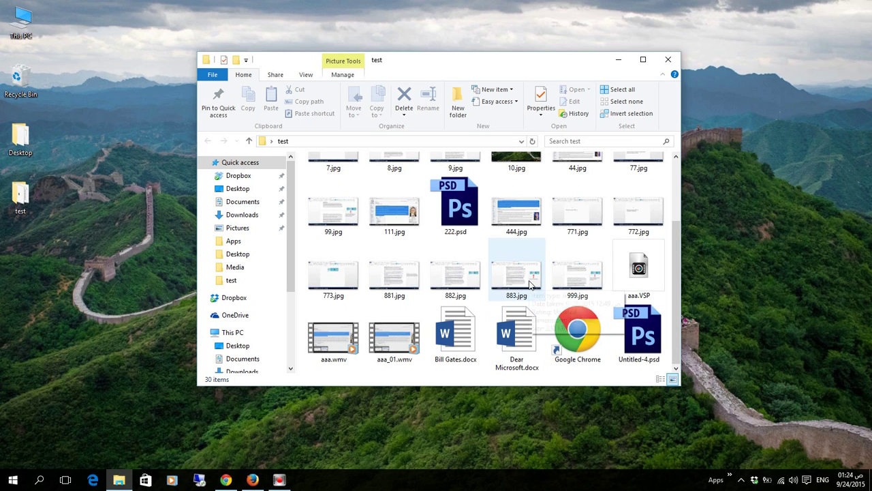
{"action": "scroll", "coordinate": [672, 262], "scroll_direction": "up", "scroll_amount": 2}
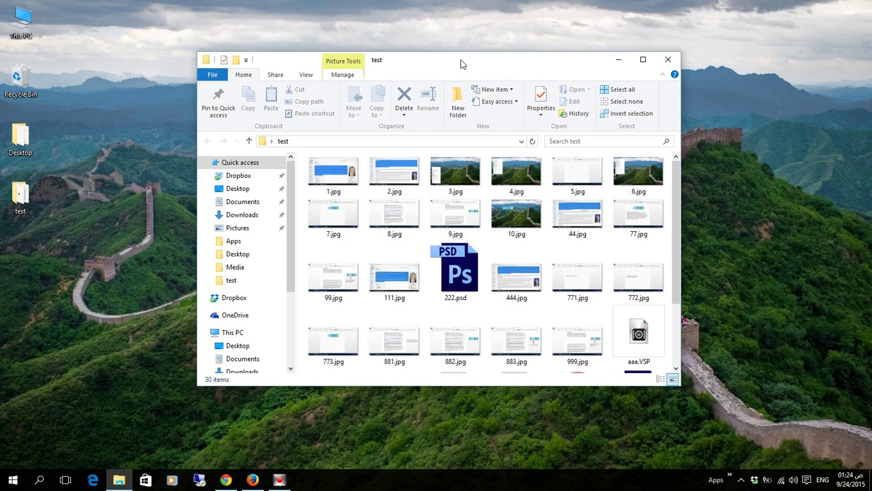
{"action": "left_click_drag", "start_coordinate": [438, 67], "coordinate": [470, 56]}
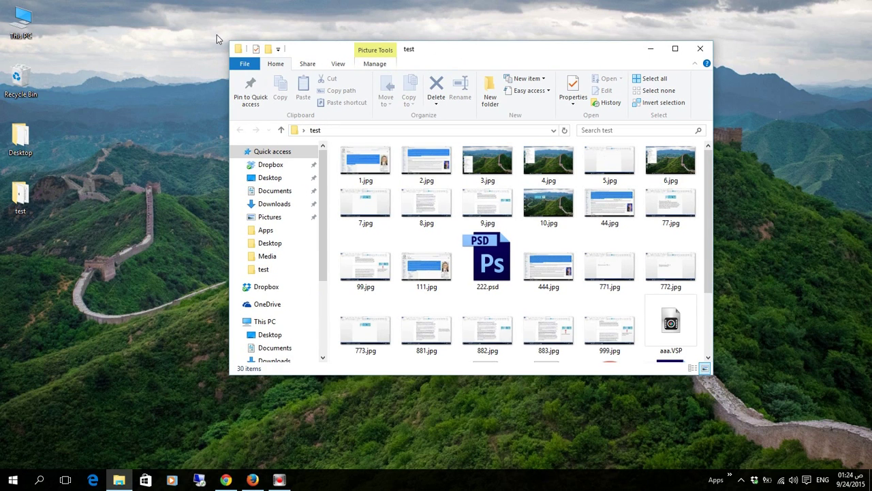
{"action": "left_click", "coordinate": [242, 64]}
{"action": "mouse_move", "coordinate": [260, 88]}
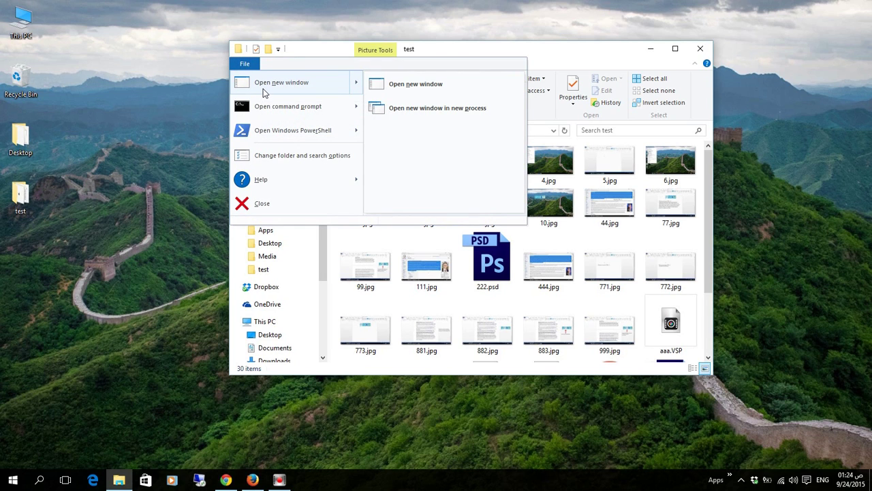
{"action": "mouse_move", "coordinate": [273, 111]}
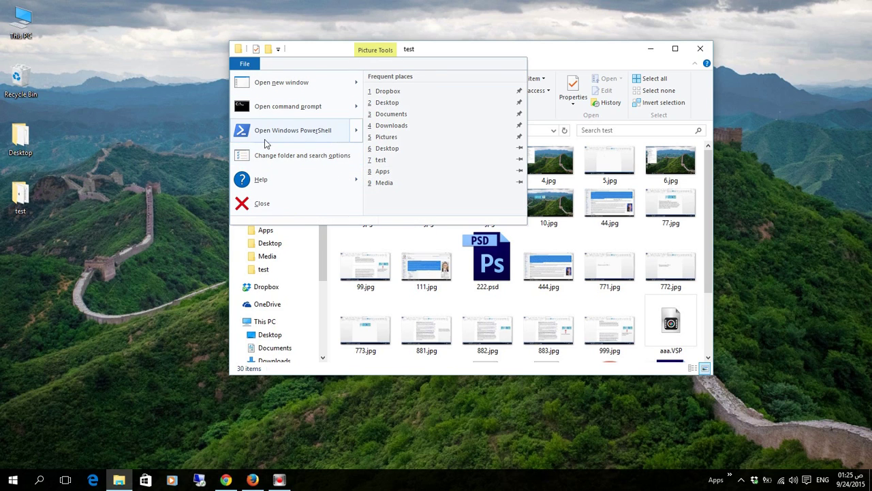
{"action": "left_click", "coordinate": [328, 52]}
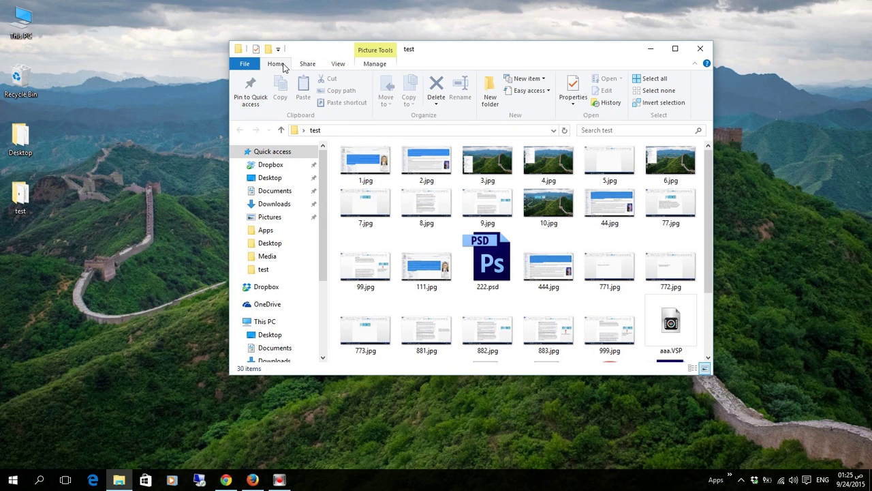
{"action": "left_click", "coordinate": [245, 64]}
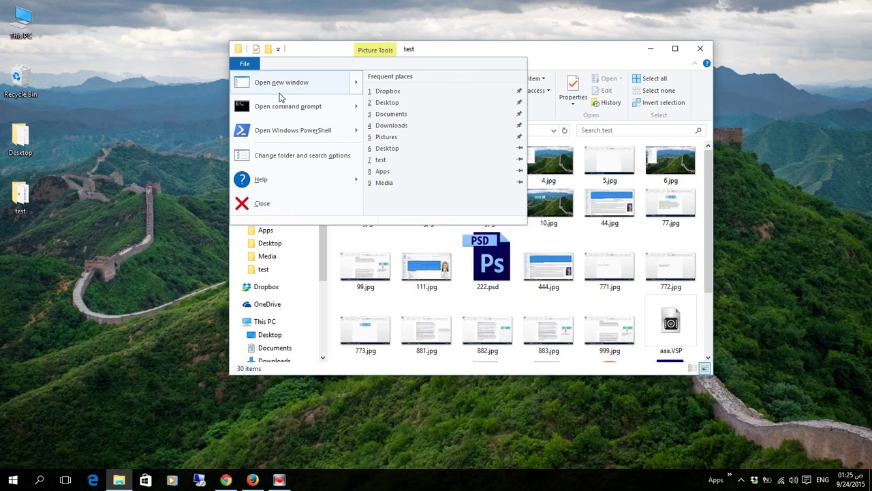
{"action": "left_click", "coordinate": [268, 64]}
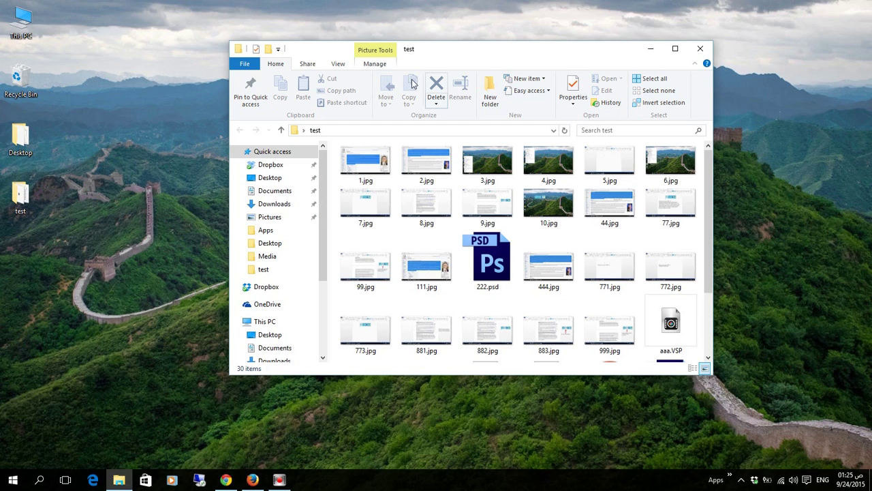
{"action": "left_click", "coordinate": [307, 64]}
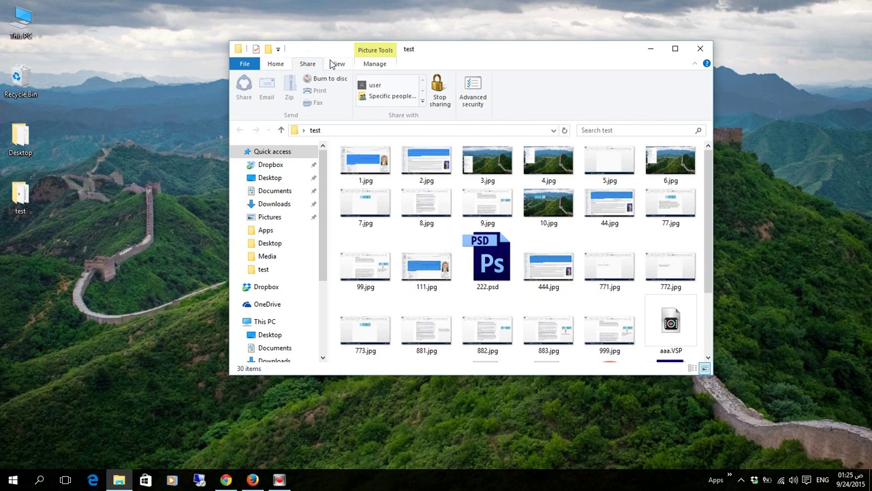
Step: Display the test folder's files in the Details layout
{"action": "left_click", "coordinate": [335, 64]}
{"action": "left_click_drag", "start_coordinate": [334, 51], "coordinate": [321, 44]}
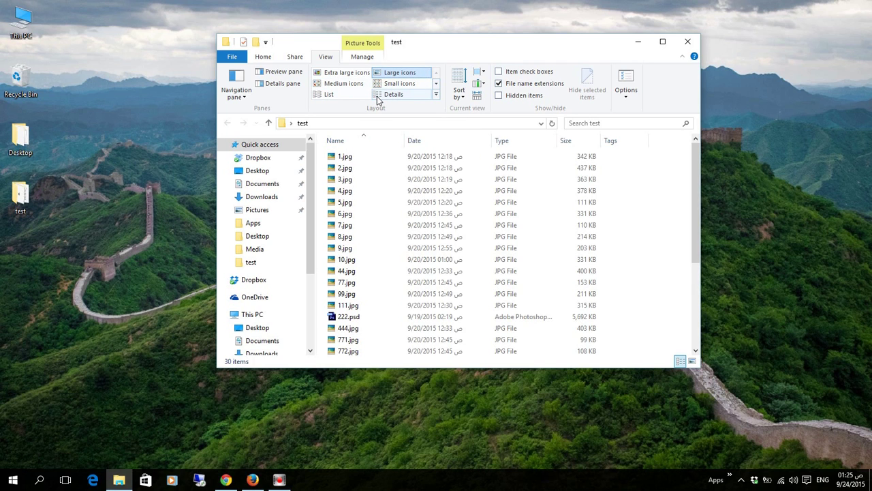
{"action": "left_click", "coordinate": [379, 99]}
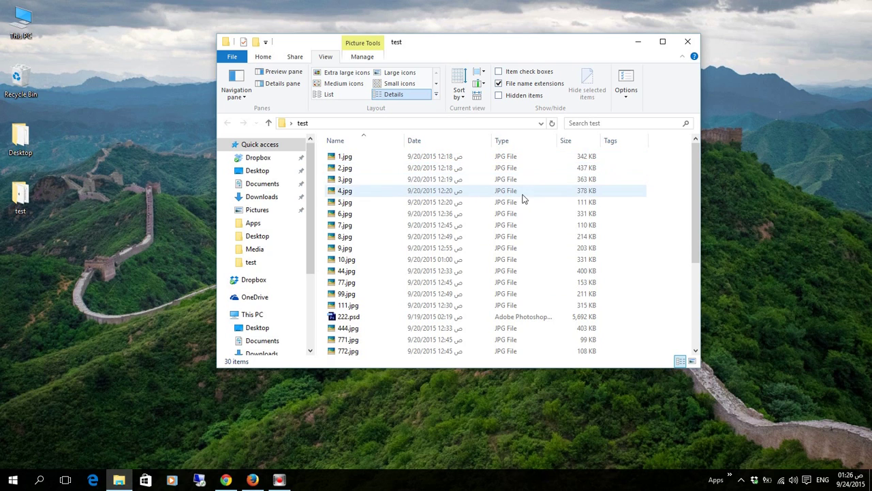
{"action": "scroll", "coordinate": [524, 198], "scroll_direction": "down", "scroll_amount": 3}
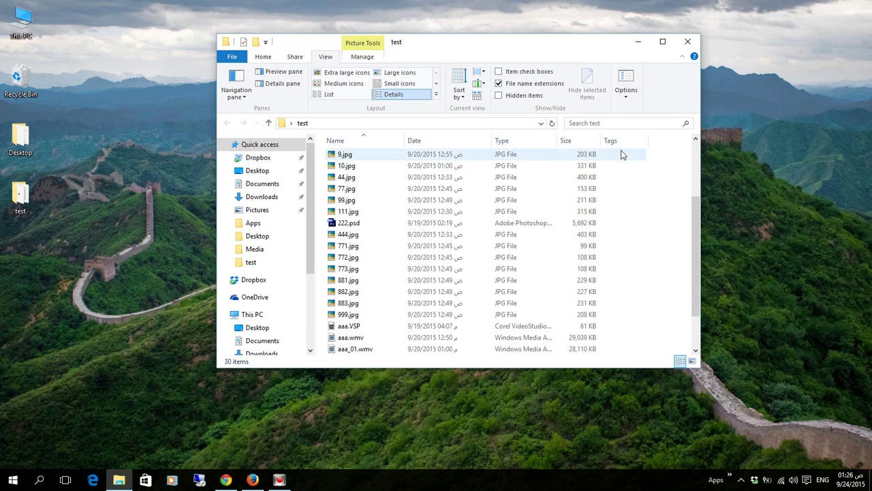
{"action": "right_click", "coordinate": [661, 140]}
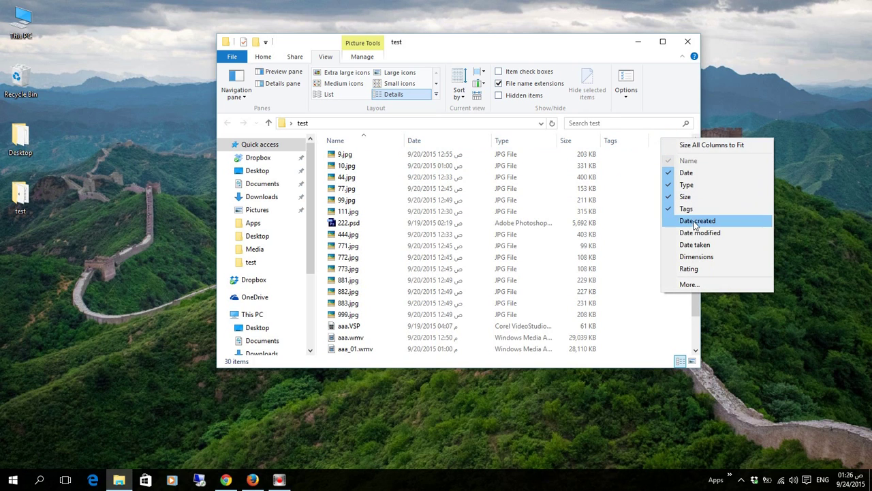
{"action": "right_click", "coordinate": [656, 137]}
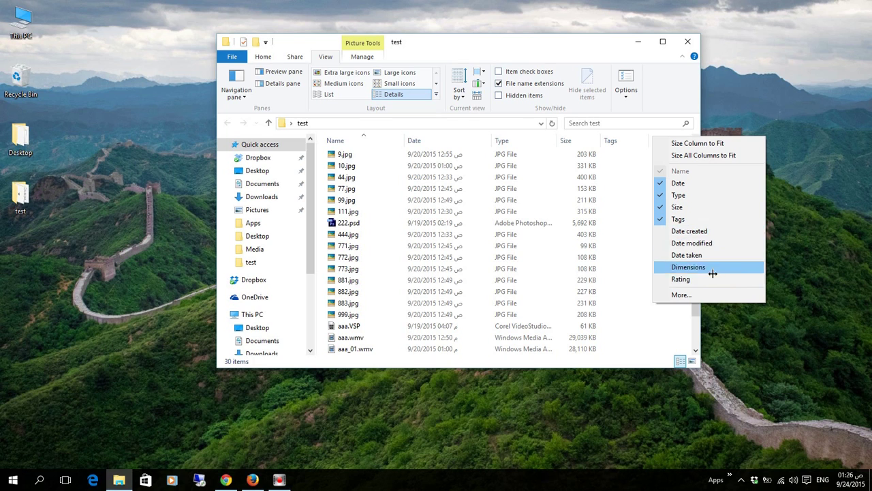
{"action": "left_click", "coordinate": [671, 323]}
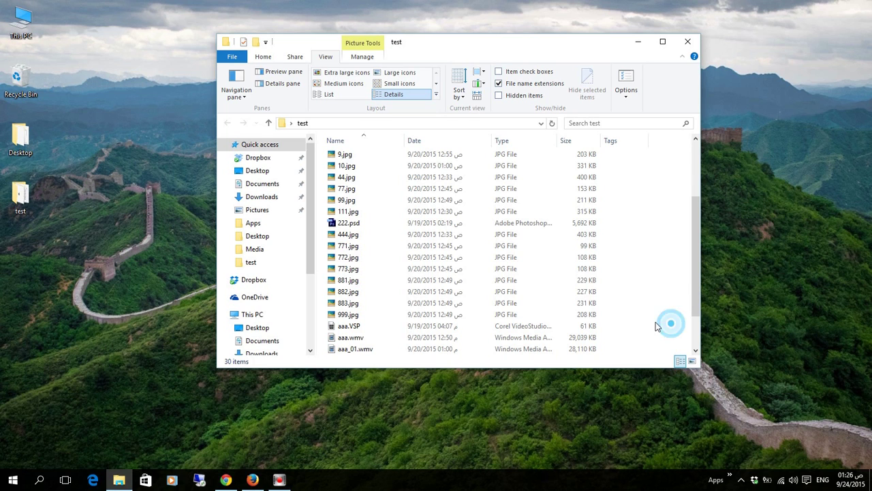
Step: Sort the files in the test folder by type
{"action": "scroll", "coordinate": [654, 320], "scroll_direction": "up", "scroll_amount": 3}
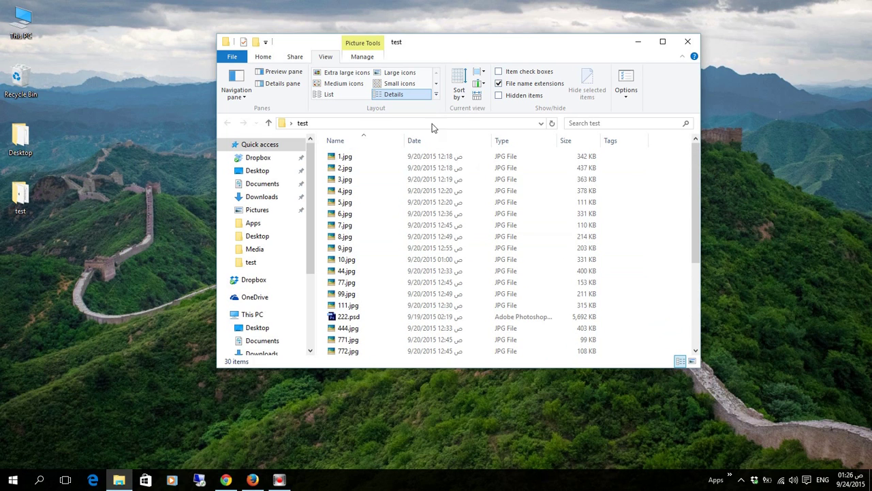
{"action": "left_click", "coordinate": [464, 99]}
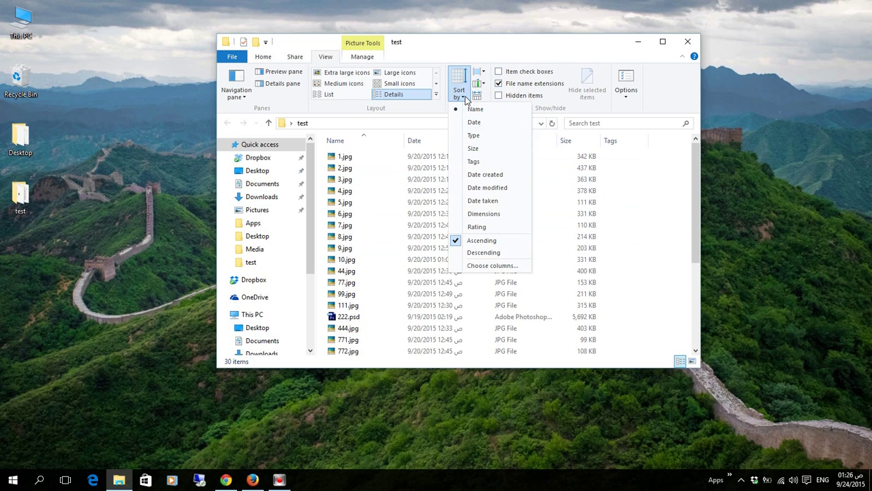
{"action": "left_click", "coordinate": [502, 135]}
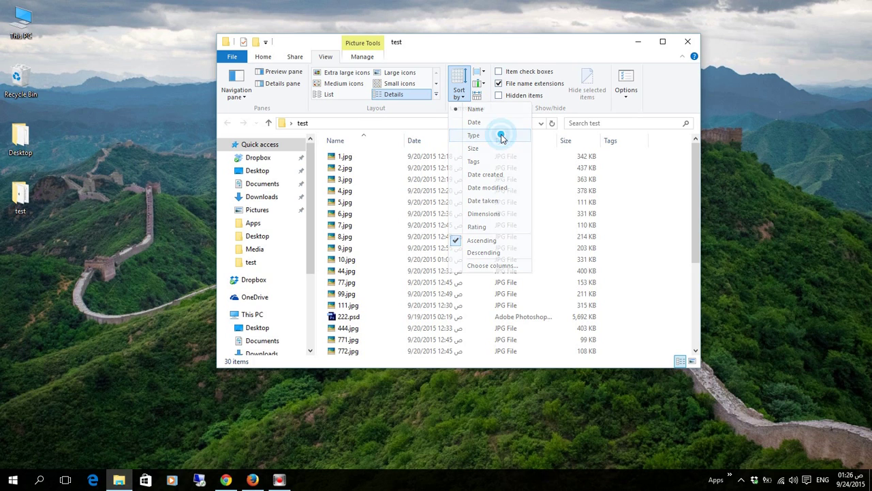
{"action": "scroll", "coordinate": [660, 167], "scroll_direction": "down", "scroll_amount": 4}
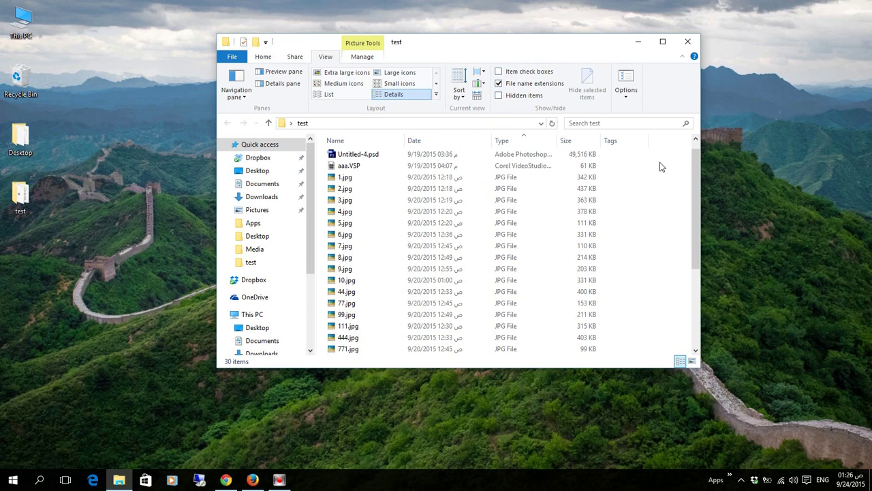
{"action": "scroll", "coordinate": [660, 167], "scroll_direction": "down", "scroll_amount": 1}
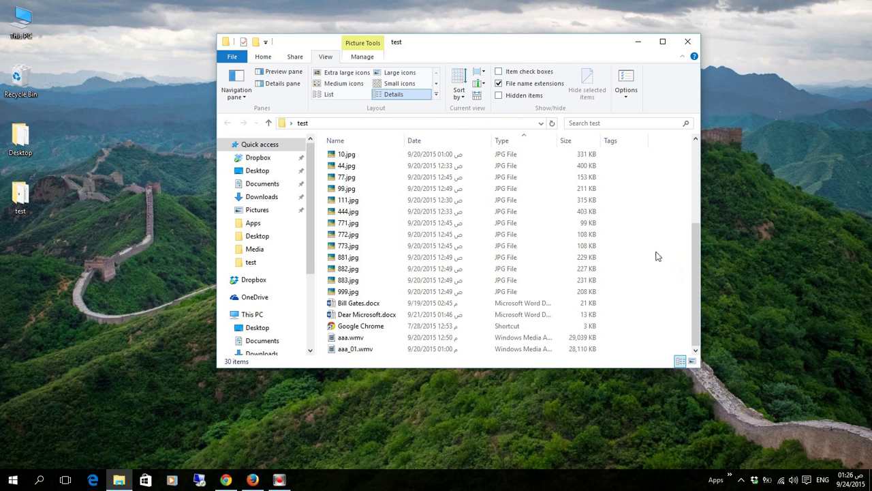
{"action": "scroll", "coordinate": [644, 298], "scroll_direction": "up", "scroll_amount": 4}
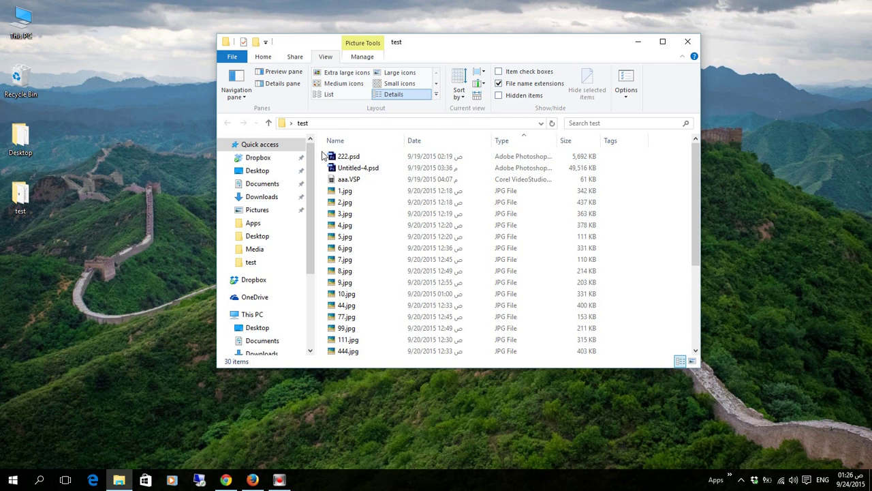
Step: Examine how the sorted list keeps file types together, from the Photoshop and VideoStudio files through the images, documents and videos
{"action": "left_click_drag", "start_coordinate": [324, 149], "coordinate": [333, 172]}
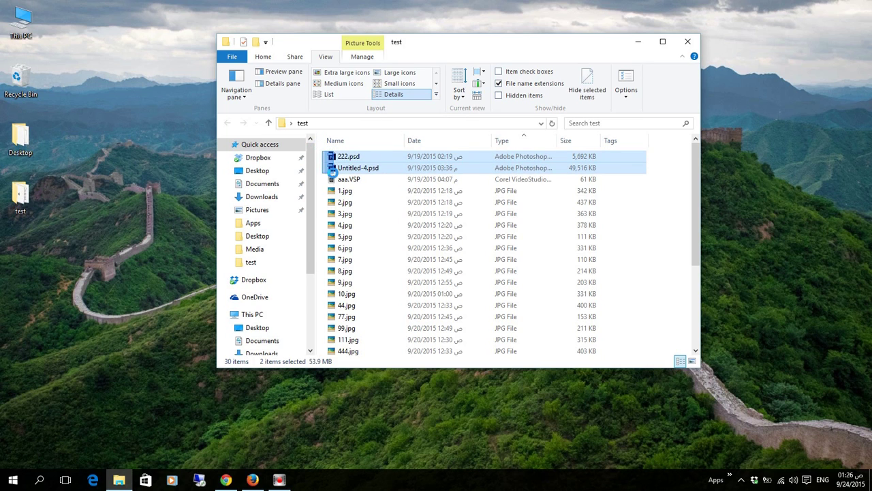
{"action": "left_click", "coordinate": [328, 180]}
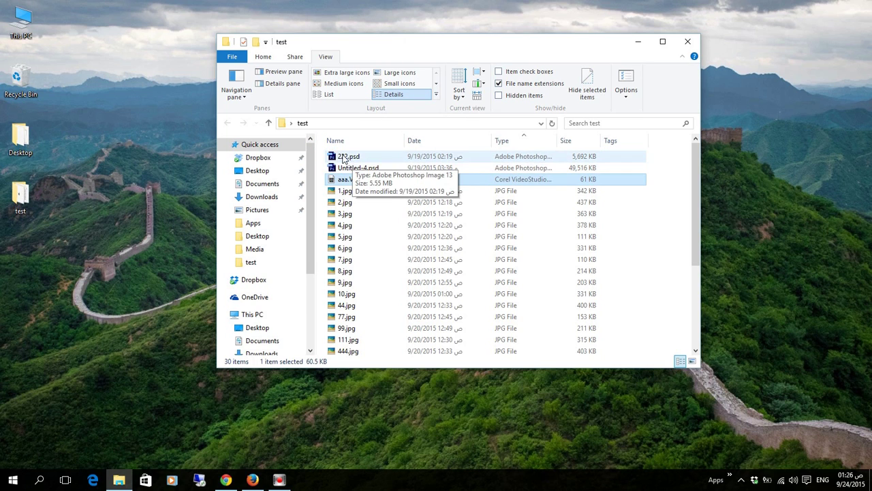
{"action": "left_click", "coordinate": [325, 191]}
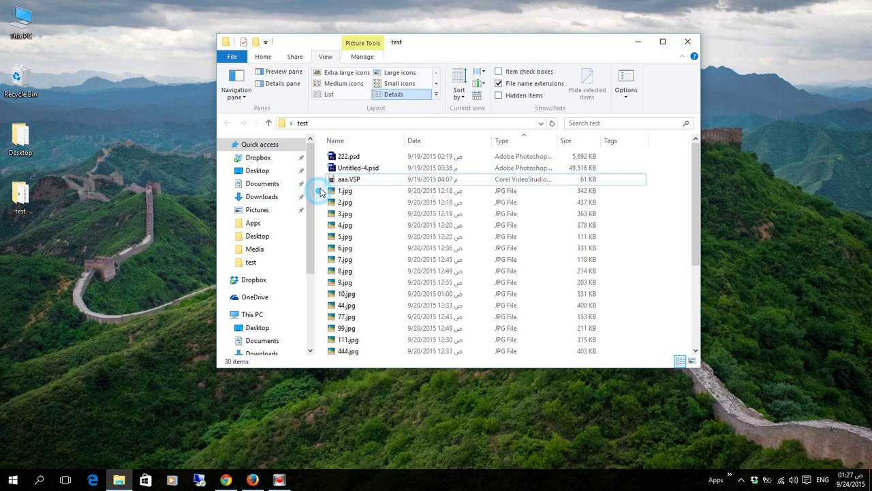
{"action": "scroll", "coordinate": [331, 182], "scroll_direction": "down", "scroll_amount": 1}
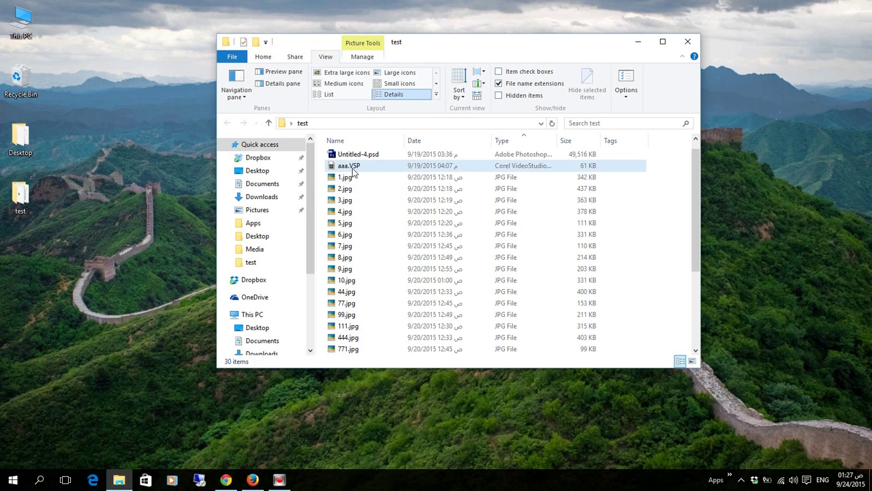
{"action": "scroll", "coordinate": [338, 225], "scroll_direction": "down", "scroll_amount": 4}
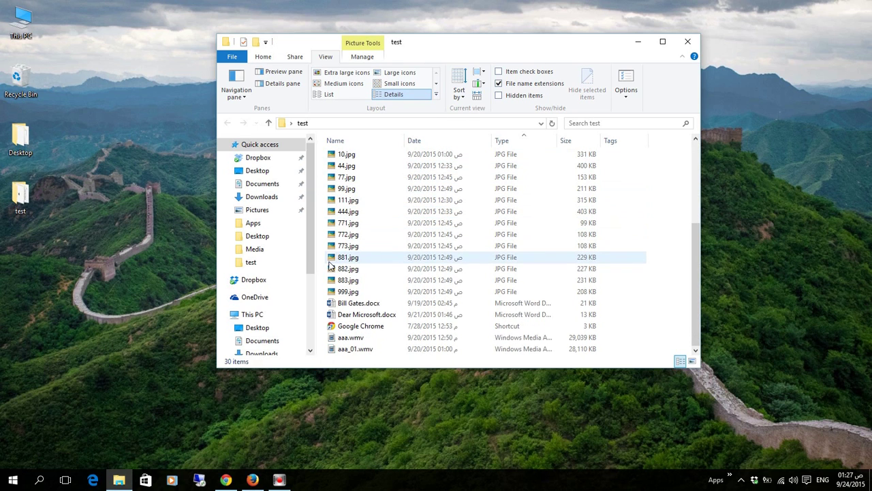
{"action": "scroll", "coordinate": [310, 266], "scroll_direction": "down", "scroll_amount": 1}
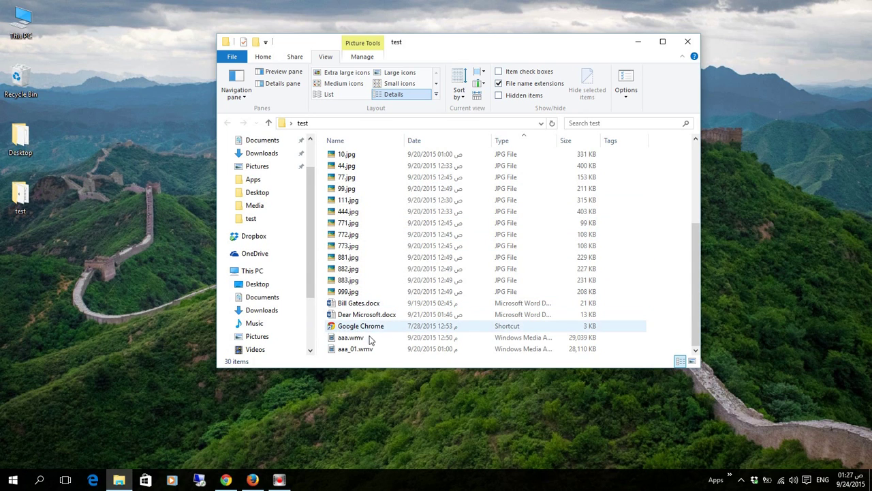
{"action": "scroll", "coordinate": [646, 259], "scroll_direction": "up", "scroll_amount": 2}
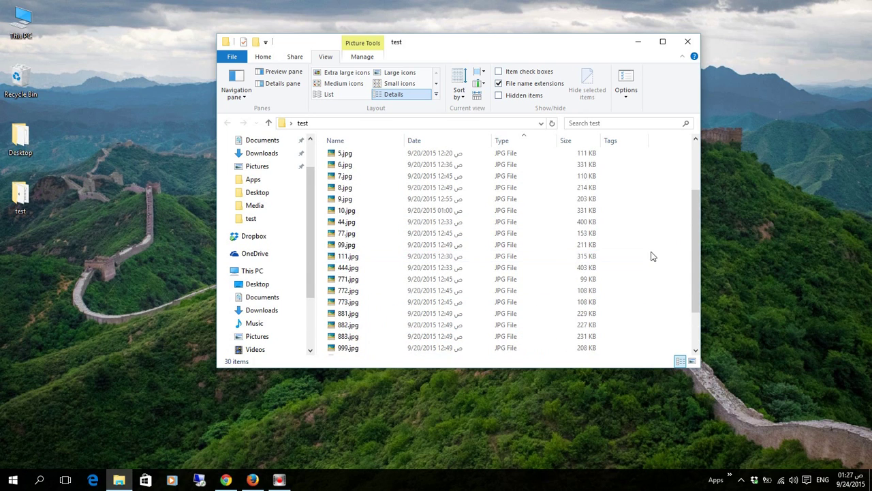
{"action": "scroll", "coordinate": [651, 256], "scroll_direction": "up", "scroll_amount": 3}
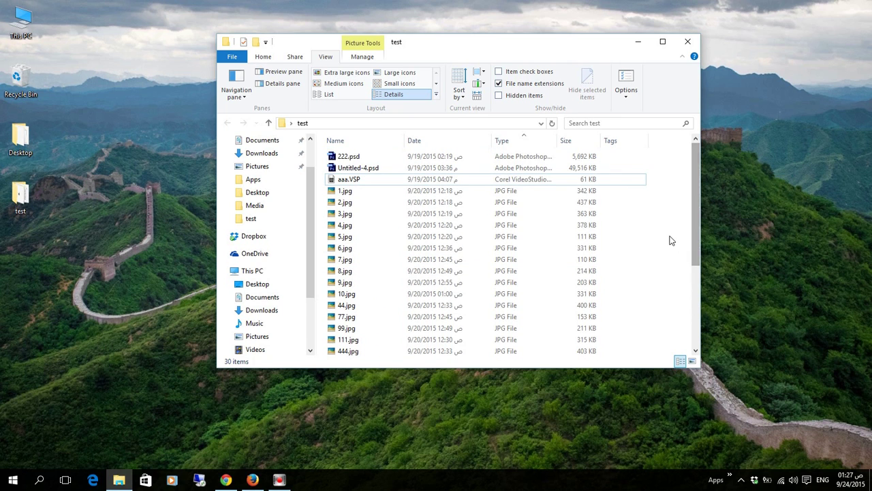
Step: Display the test folder's files as medium icons
{"action": "left_click_drag", "start_coordinate": [695, 196], "coordinate": [709, 300]}
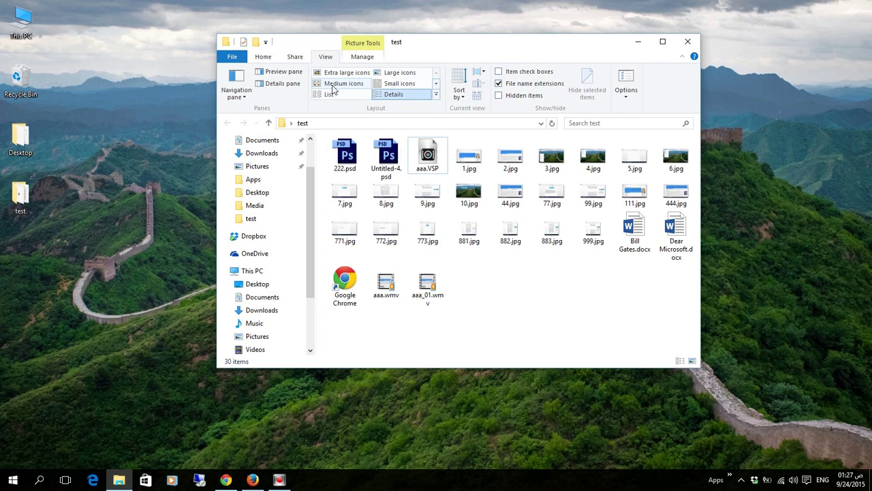
{"action": "left_click", "coordinate": [343, 84]}
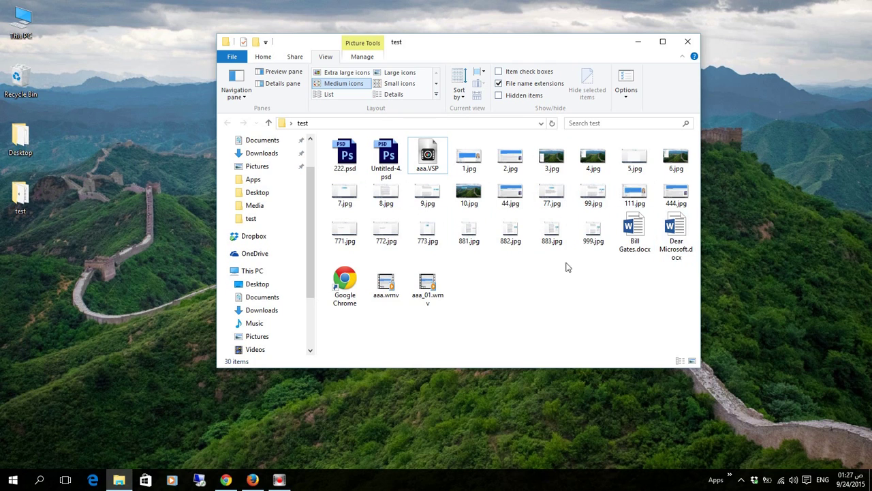
Step: Group the files in the test folder by type
{"action": "right_click", "coordinate": [512, 282]}
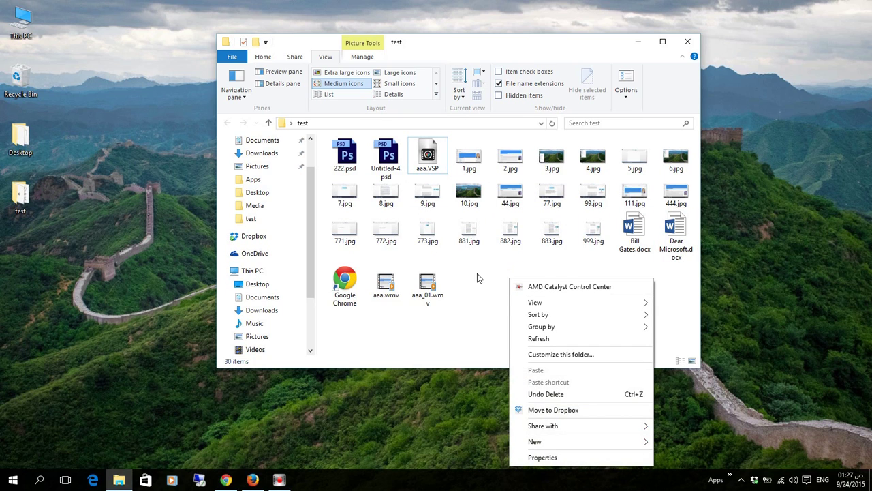
{"action": "mouse_move", "coordinate": [538, 328]}
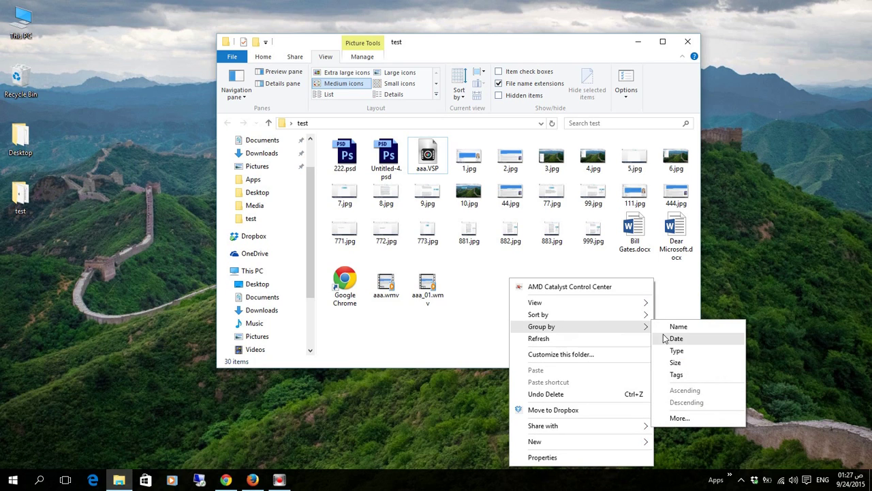
{"action": "left_click", "coordinate": [679, 351]}
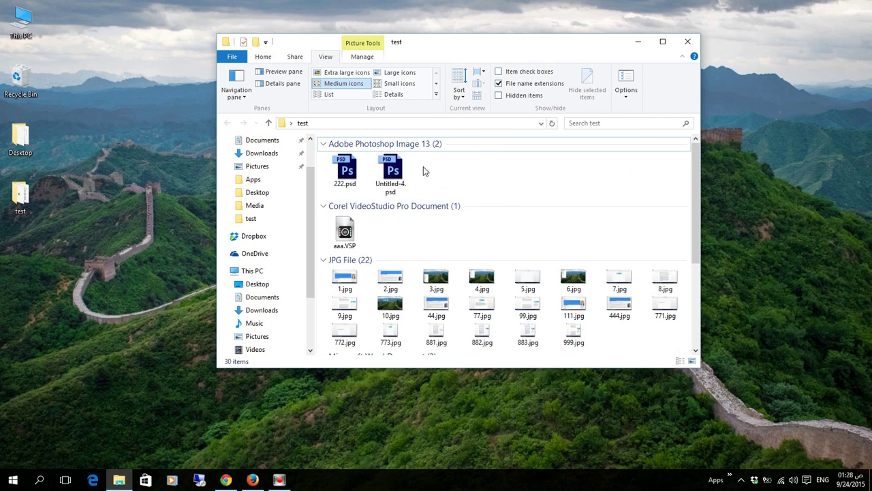
Step: Examine the type groups in the test folder, from the Photoshop images down to the Word documents, shortcut and video files
{"action": "left_click", "coordinate": [521, 168]}
{"action": "scroll", "coordinate": [520, 181], "scroll_direction": "down", "scroll_amount": 5}
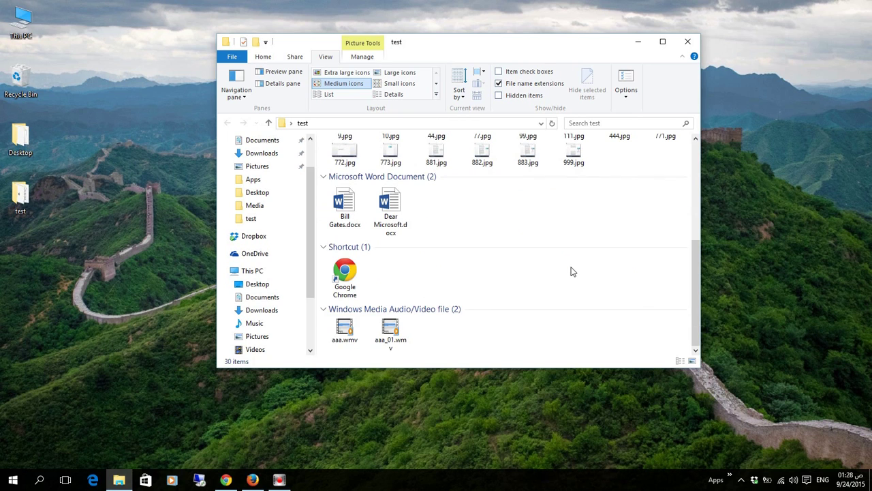
{"action": "left_click_drag", "start_coordinate": [694, 293], "coordinate": [704, 180]}
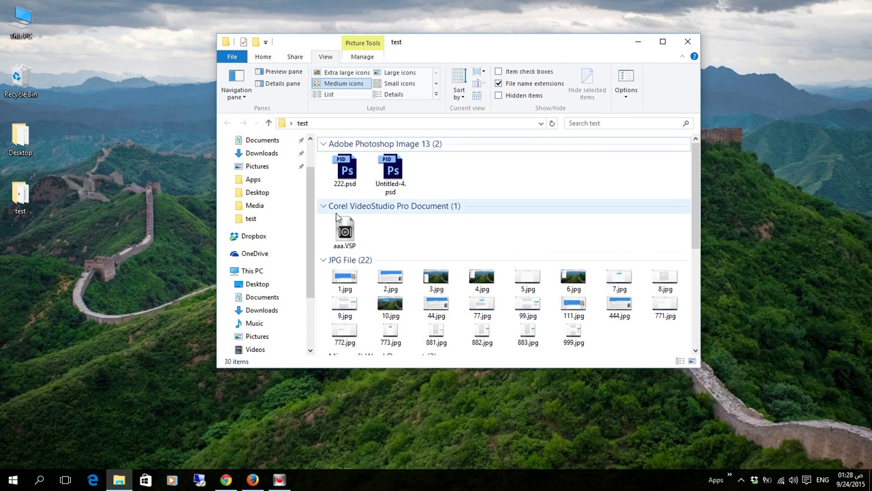
{"action": "scroll", "coordinate": [368, 208], "scroll_direction": "down", "scroll_amount": 3}
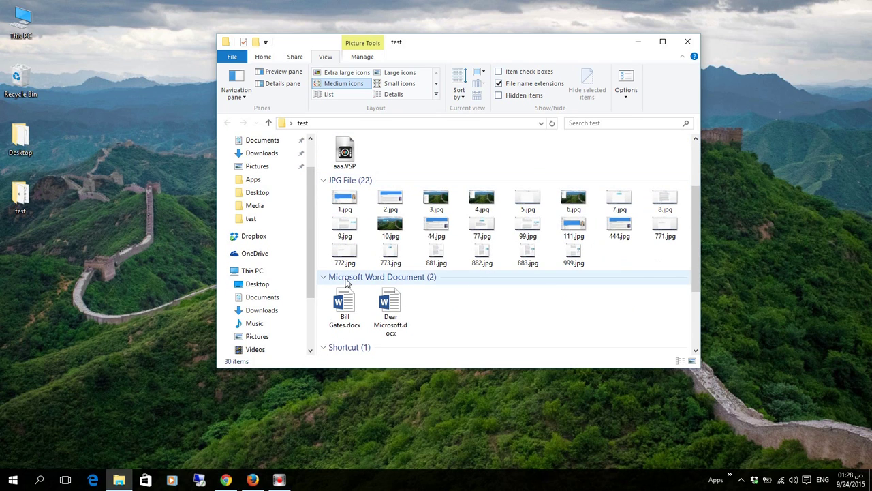
{"action": "scroll", "coordinate": [346, 283], "scroll_direction": "down", "scroll_amount": 2}
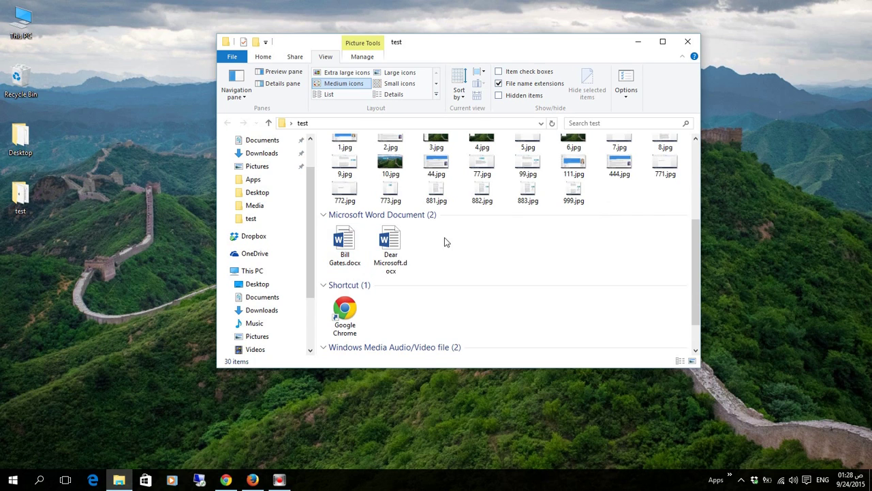
{"action": "left_click_drag", "start_coordinate": [445, 237], "coordinate": [327, 259]}
{"action": "left_click", "coordinate": [477, 255]}
{"action": "scroll", "coordinate": [477, 259], "scroll_direction": "down", "scroll_amount": 1}
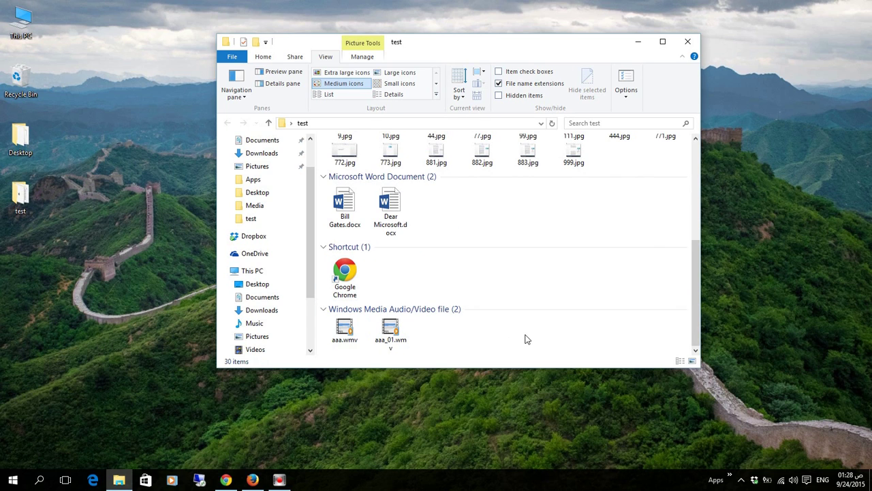
{"action": "scroll", "coordinate": [525, 339], "scroll_direction": "up", "scroll_amount": 5}
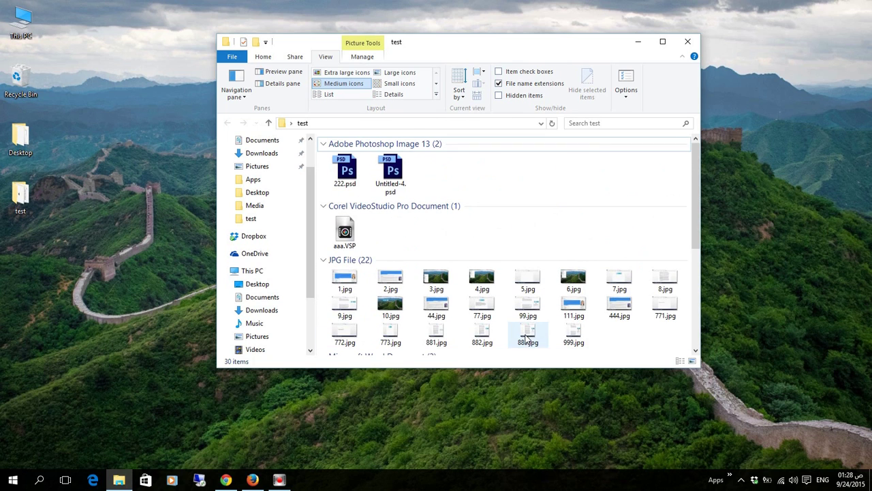
{"action": "scroll", "coordinate": [528, 339], "scroll_direction": "down", "scroll_amount": 1}
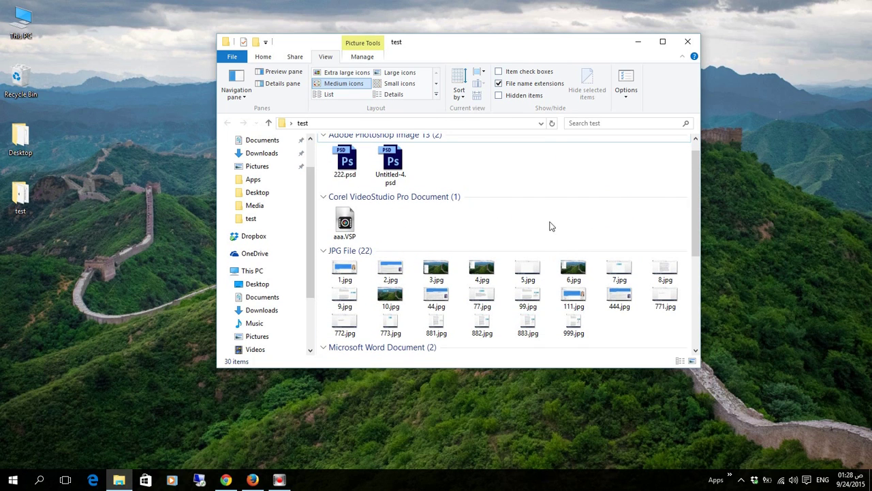
{"action": "scroll", "coordinate": [502, 215], "scroll_direction": "down", "scroll_amount": 2}
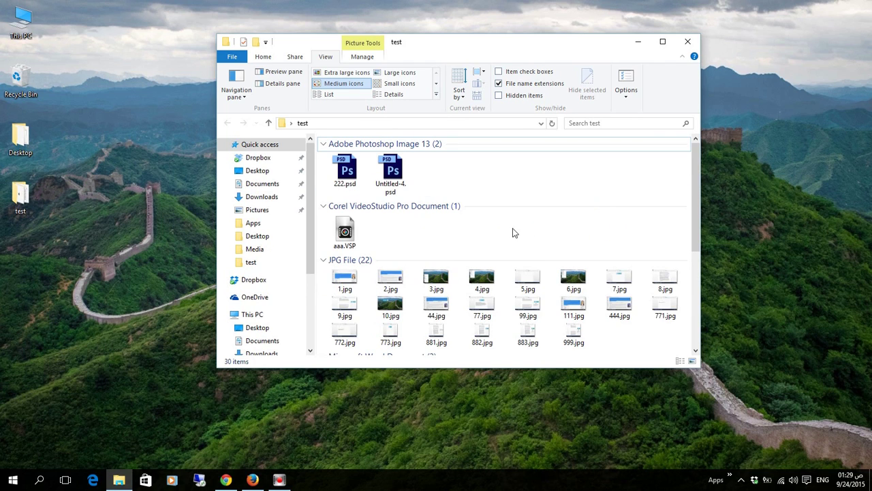
{"action": "scroll", "coordinate": [518, 226], "scroll_direction": "down", "scroll_amount": 1}
{"action": "scroll", "coordinate": [518, 227], "scroll_direction": "up", "scroll_amount": 1}
Step: Maximize the file window and group the test folder's files by name
{"action": "left_click", "coordinate": [662, 41]}
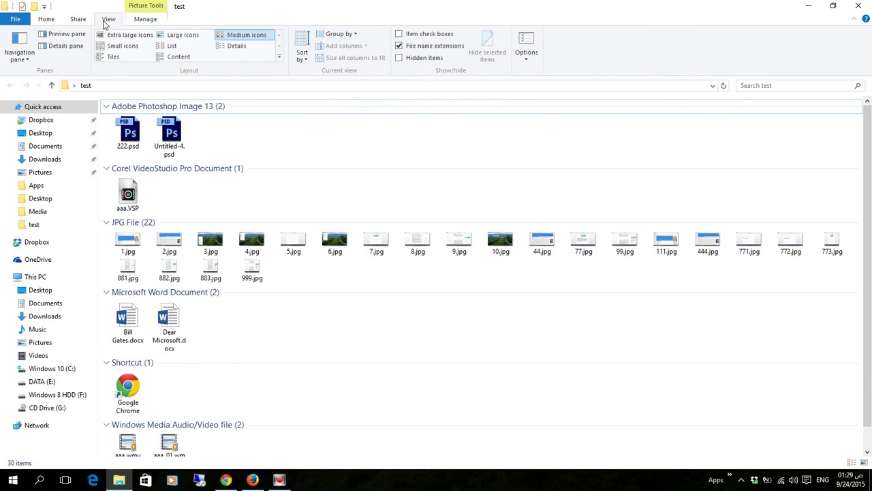
{"action": "left_click", "coordinate": [353, 36]}
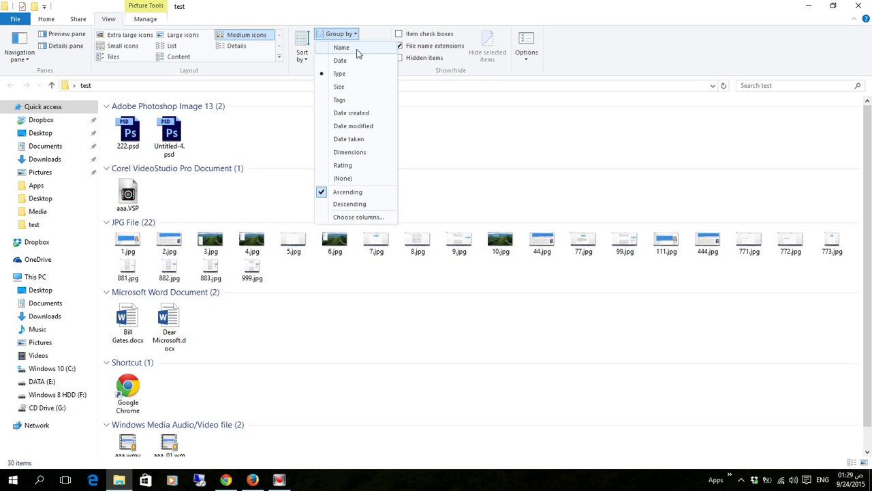
{"action": "left_click", "coordinate": [352, 47]}
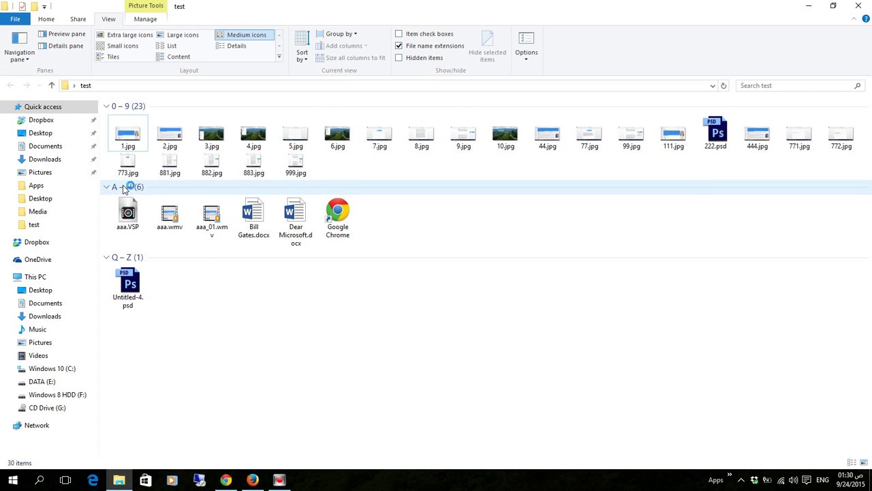
Step: Switch the test folder's grouping back to type and look over the grouped files
{"action": "left_click", "coordinate": [339, 33]}
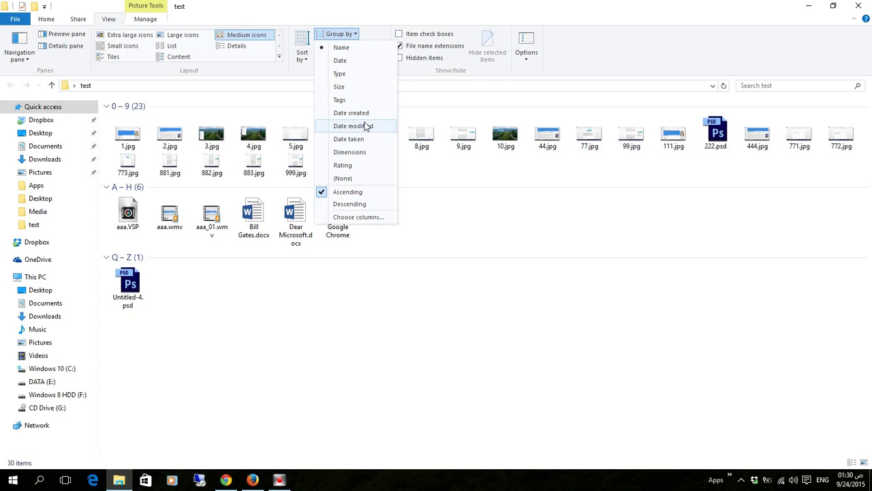
{"action": "left_click", "coordinate": [355, 74]}
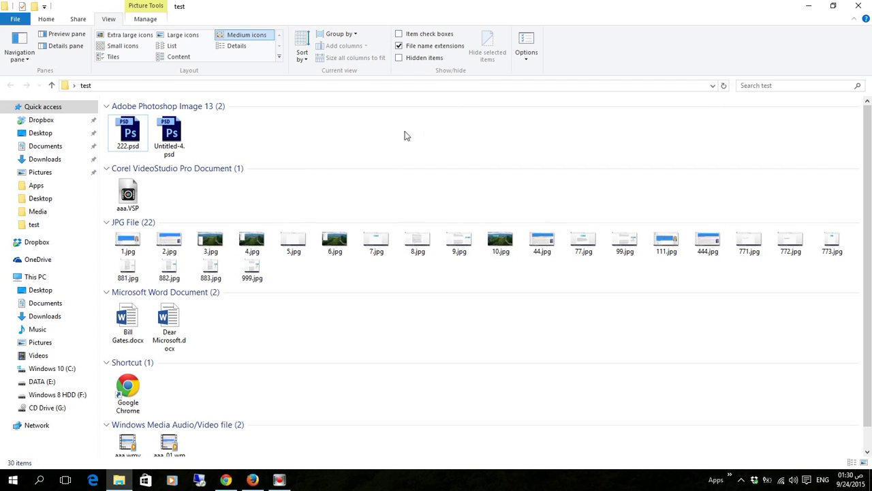
{"action": "left_click_drag", "start_coordinate": [259, 130], "coordinate": [240, 148]}
{"action": "scroll", "coordinate": [304, 265], "scroll_direction": "down", "scroll_amount": 1}
{"action": "scroll", "coordinate": [304, 265], "scroll_direction": "up", "scroll_amount": 1}
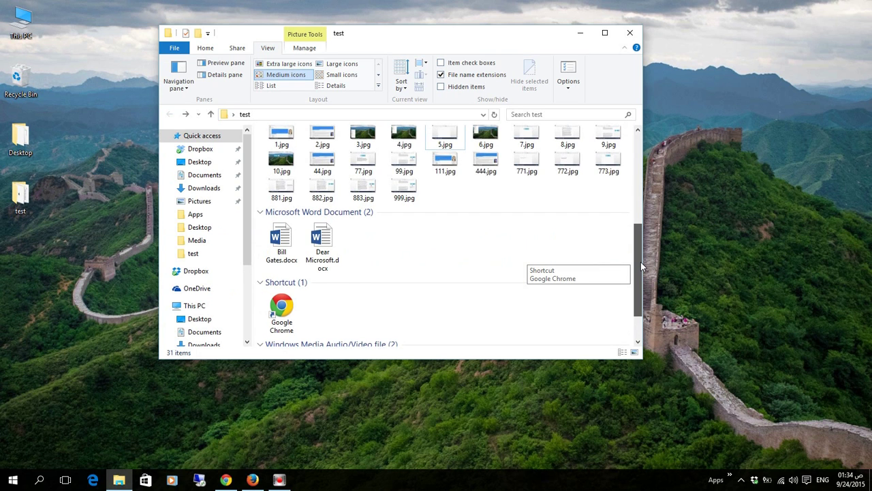
Step: Open New folder inside the test folder to examine its file layout, and return to the test folder
{"action": "left_click_drag", "start_coordinate": [641, 262], "coordinate": [639, 211]}
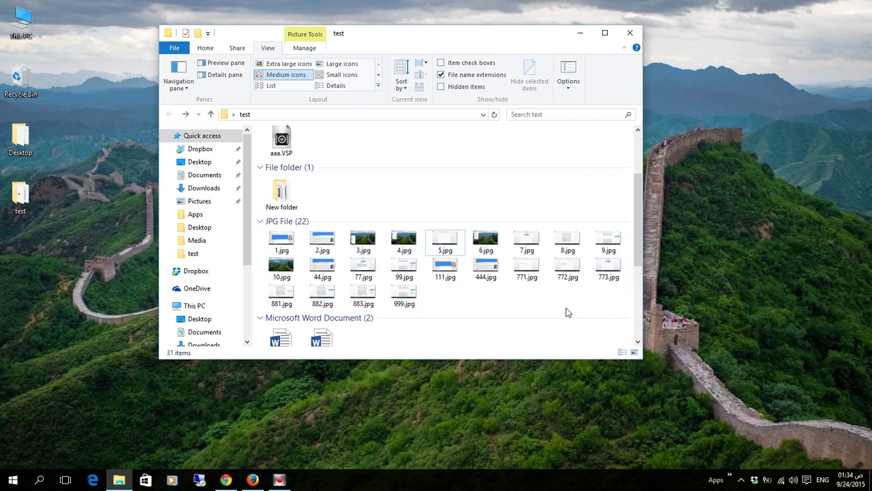
{"action": "double_click", "coordinate": [280, 194]}
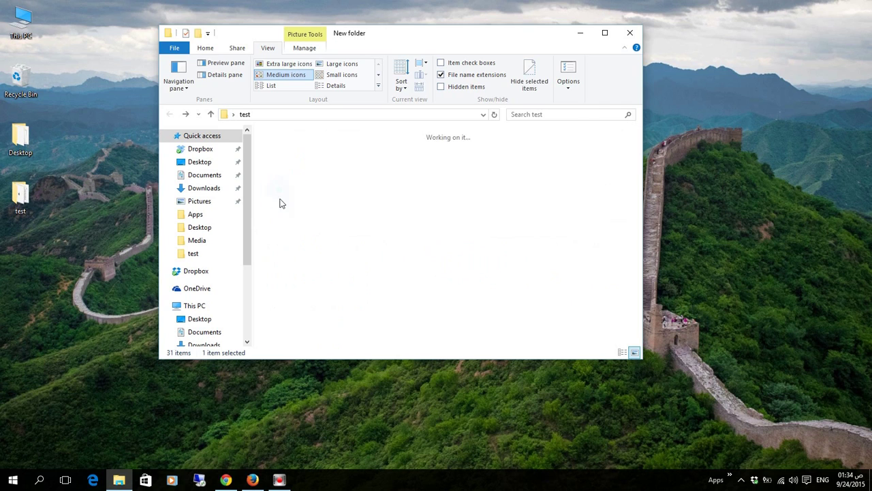
{"action": "scroll", "coordinate": [600, 225], "scroll_direction": "down", "scroll_amount": 2}
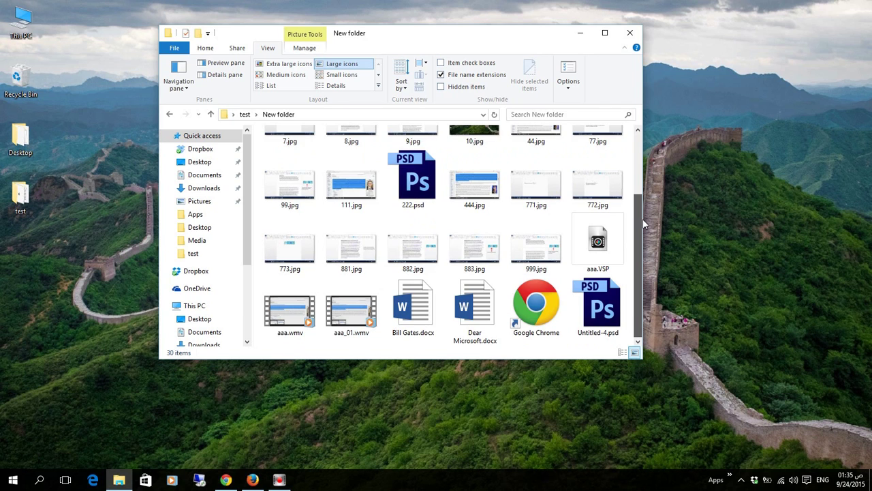
{"action": "left_click_drag", "start_coordinate": [641, 224], "coordinate": [640, 152]}
{"action": "left_click", "coordinate": [170, 113]}
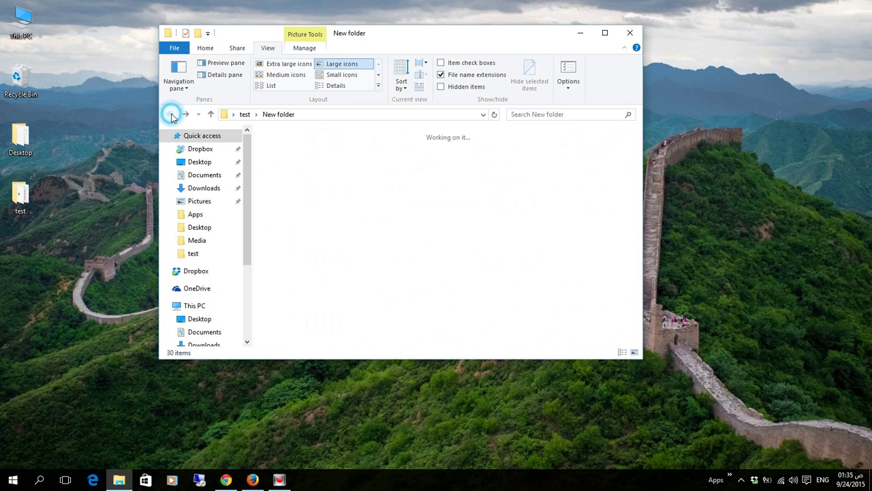
{"action": "scroll", "coordinate": [441, 216], "scroll_direction": "down", "scroll_amount": 5}
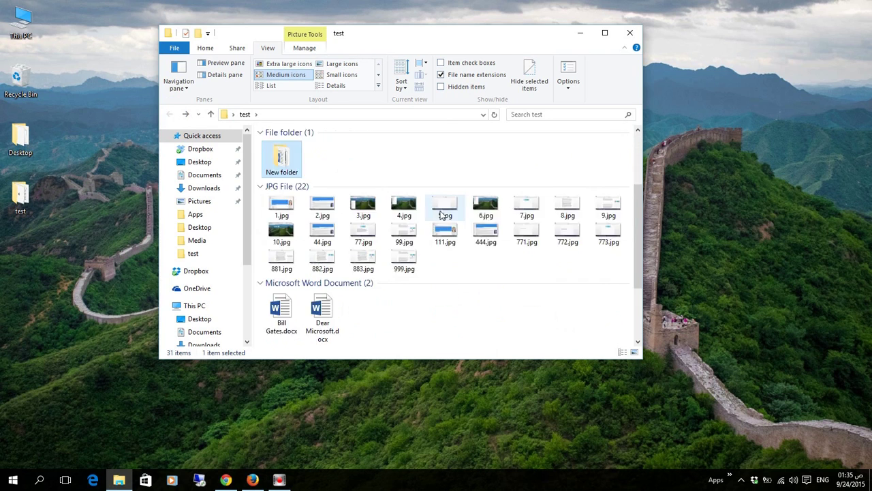
{"action": "scroll", "coordinate": [446, 261], "scroll_direction": "up", "scroll_amount": 1}
{"action": "scroll", "coordinate": [446, 261], "scroll_direction": "up", "scroll_amount": 3}
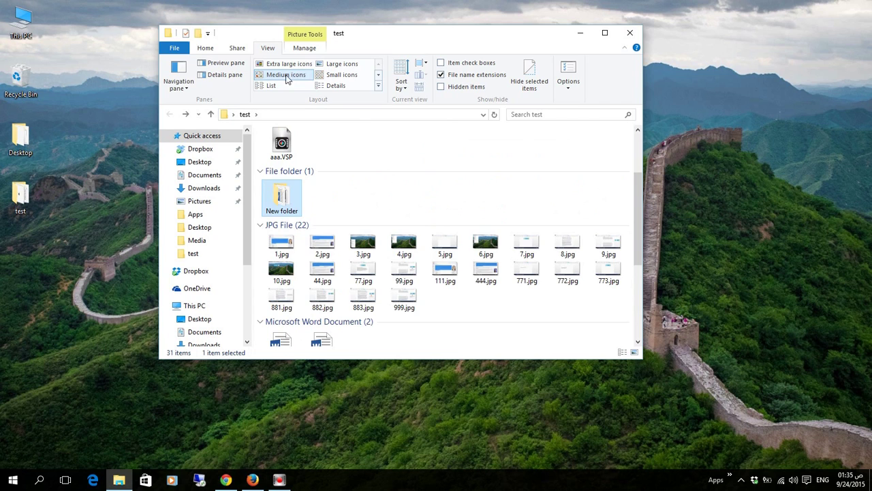
Step: Reopen New folder to compare its layout with the parent's, and go back to review the test folder's type groups
{"action": "right_click", "coordinate": [447, 145]}
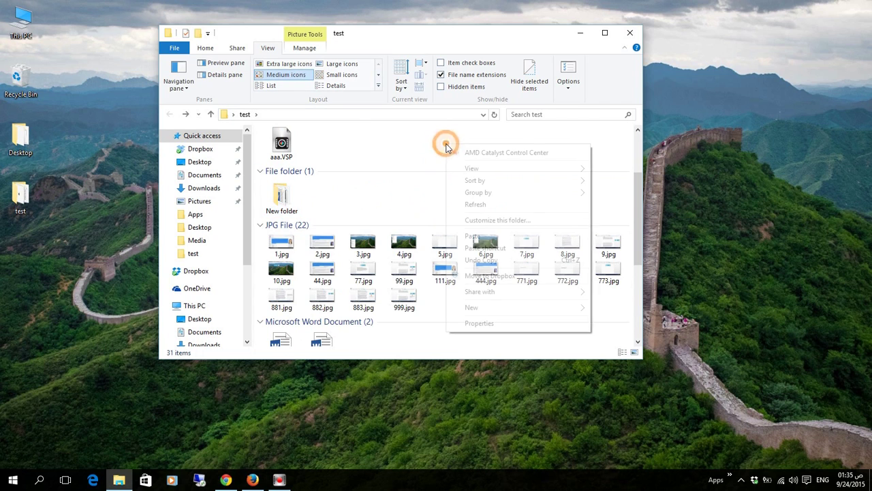
{"action": "left_click", "coordinate": [281, 198]}
{"action": "double_click", "coordinate": [281, 197]}
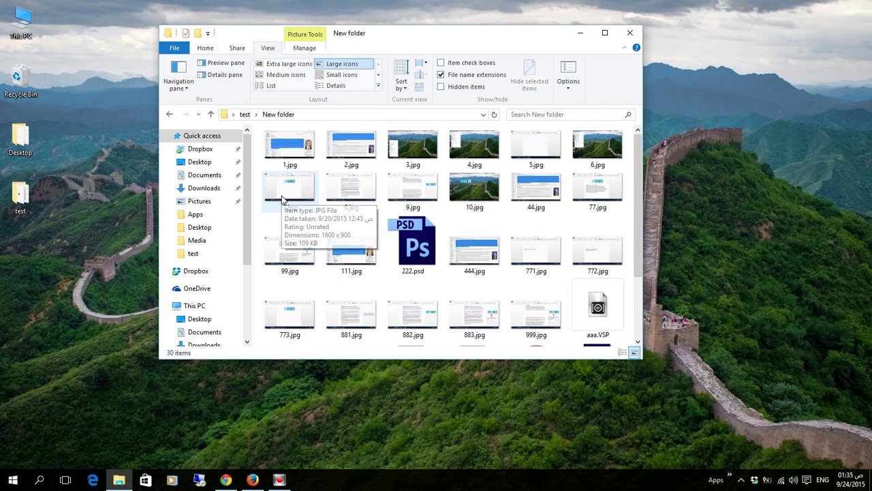
{"action": "scroll", "coordinate": [285, 201], "scroll_direction": "down", "scroll_amount": 2}
{"action": "scroll", "coordinate": [449, 319], "scroll_direction": "up", "scroll_amount": 1}
{"action": "scroll", "coordinate": [450, 319], "scroll_direction": "up", "scroll_amount": 2}
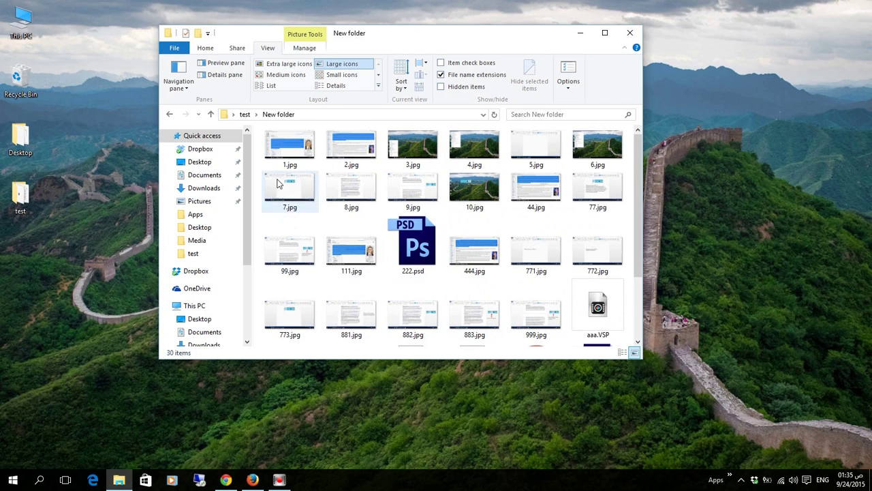
{"action": "left_click", "coordinate": [171, 114]}
{"action": "scroll", "coordinate": [411, 234], "scroll_direction": "down", "scroll_amount": 5}
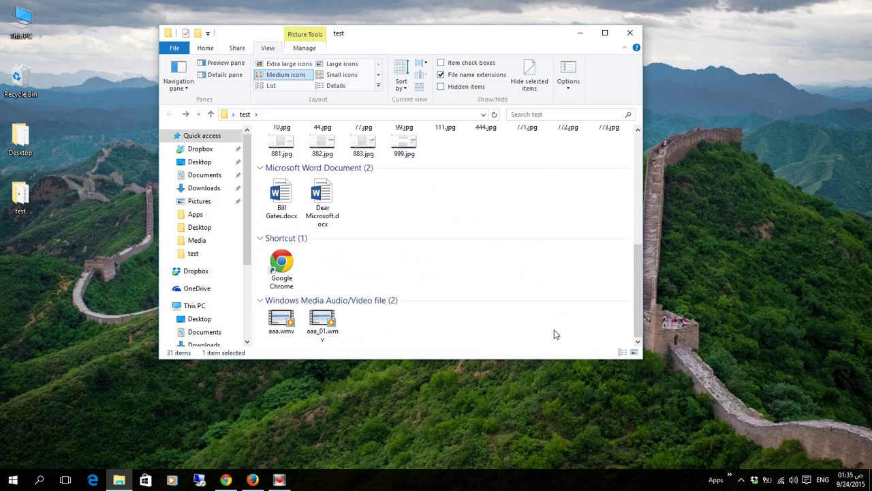
{"action": "scroll", "coordinate": [556, 334], "scroll_direction": "up", "scroll_amount": 5}
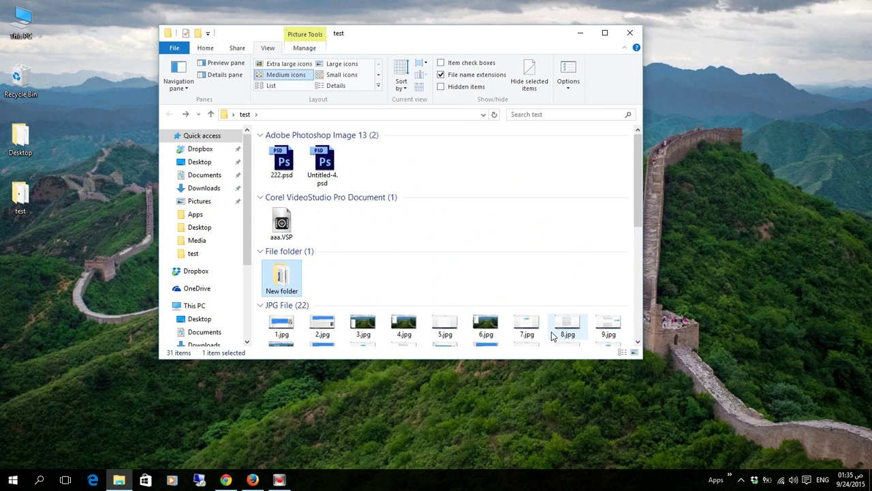
{"action": "scroll", "coordinate": [455, 273], "scroll_direction": "down", "scroll_amount": 5}
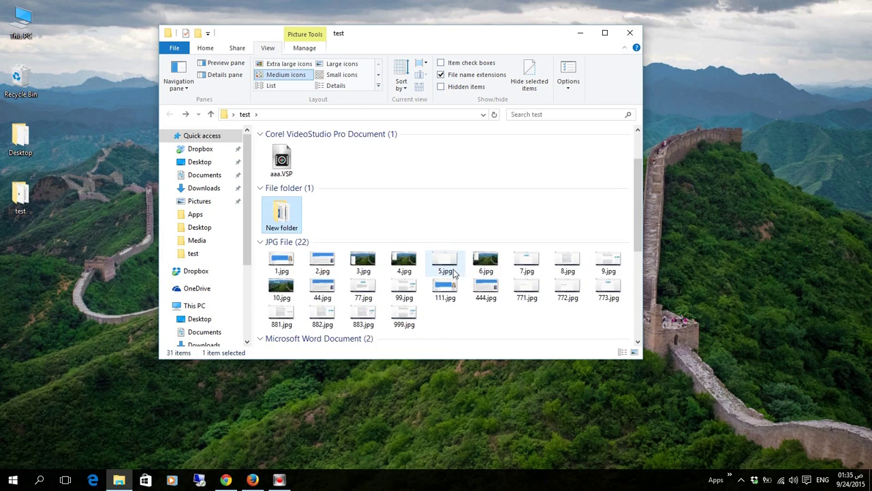
{"action": "scroll", "coordinate": [455, 273], "scroll_direction": "up", "scroll_amount": 1}
{"action": "scroll", "coordinate": [455, 273], "scroll_direction": "up", "scroll_amount": 4}
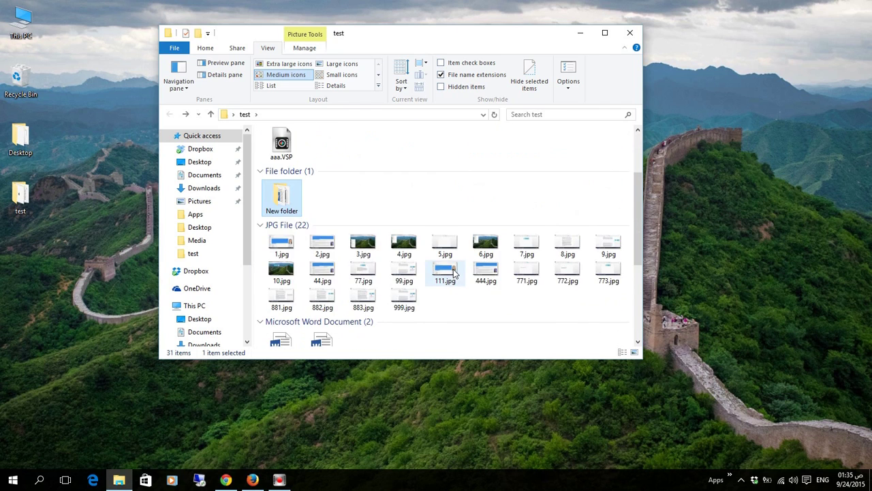
Step: Apply the test folder's view settings to all folders of this type in Folder Options and confirm it
{"action": "left_click", "coordinate": [574, 66]}
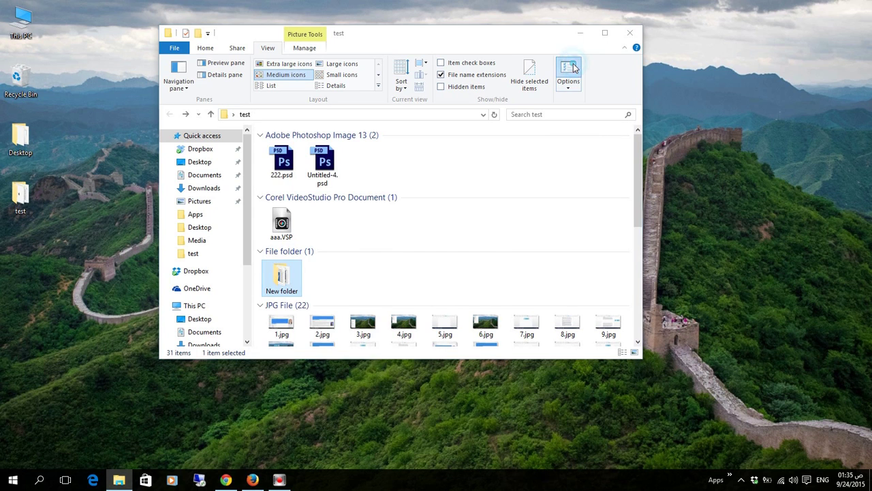
{"action": "left_click_drag", "start_coordinate": [277, 144], "coordinate": [582, 152]}
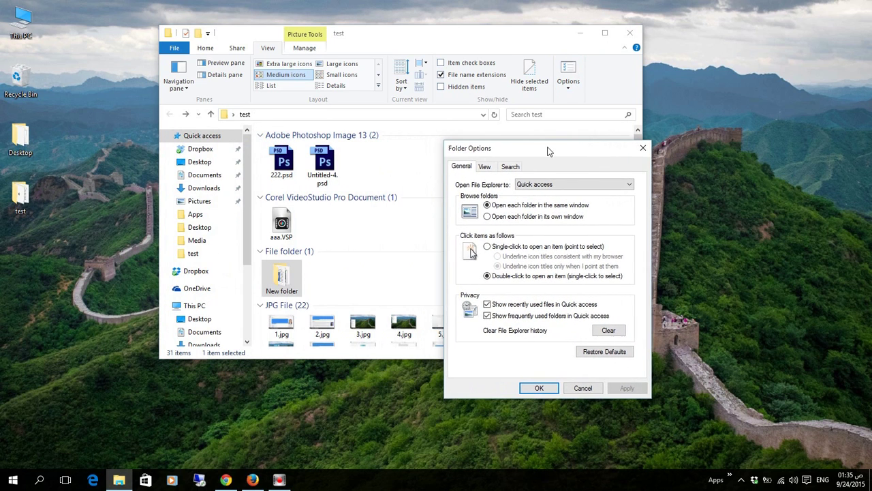
{"action": "left_click", "coordinate": [486, 167]}
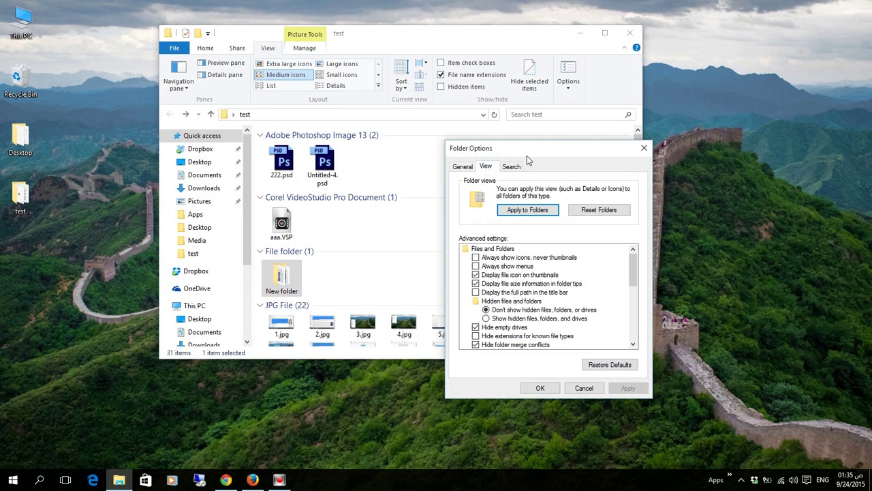
{"action": "left_click", "coordinate": [526, 212]}
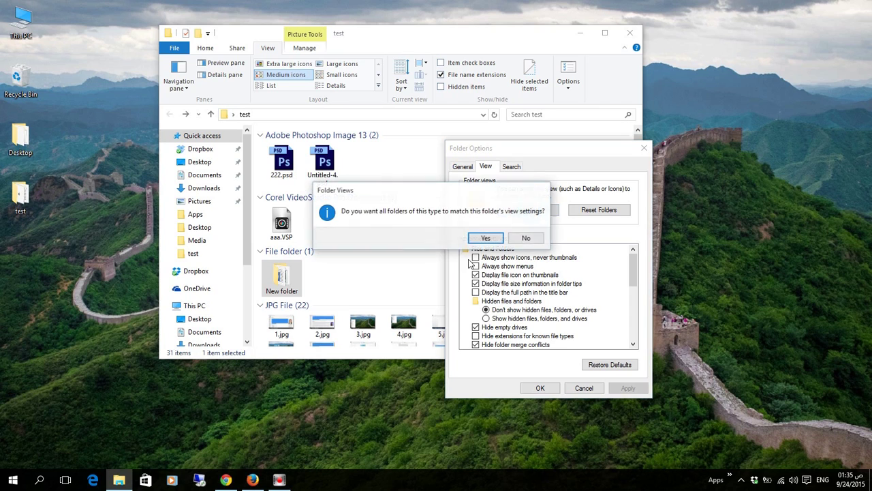
{"action": "left_click", "coordinate": [486, 238]}
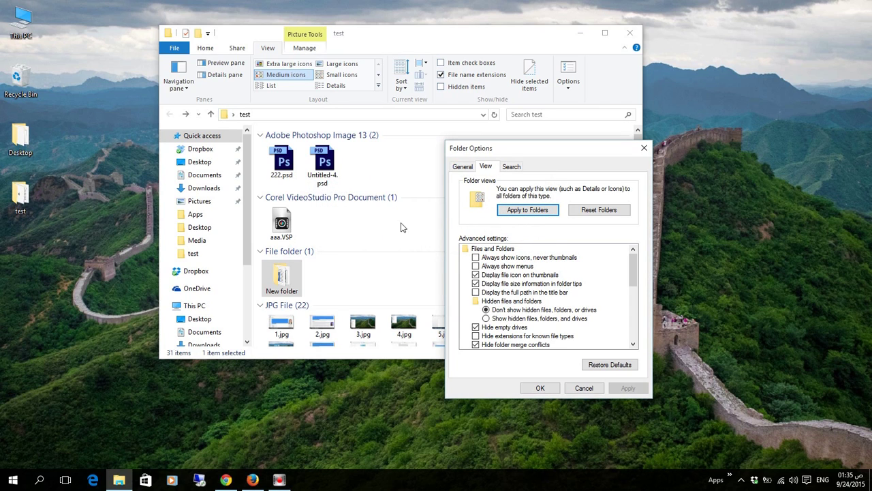
Step: Accept the Folder Options and look over the test folder's type groups
{"action": "left_click", "coordinate": [539, 388]}
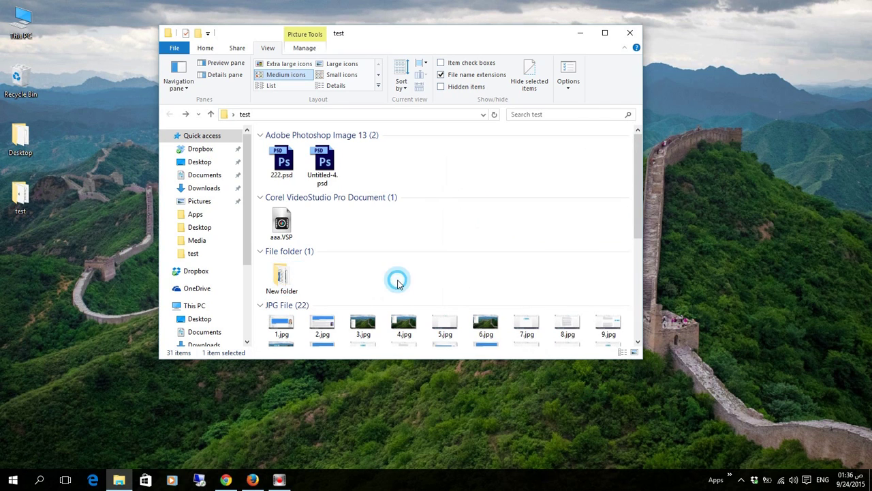
{"action": "scroll", "coordinate": [399, 282], "scroll_direction": "down", "scroll_amount": 2}
{"action": "scroll", "coordinate": [399, 285], "scroll_direction": "up", "scroll_amount": 2}
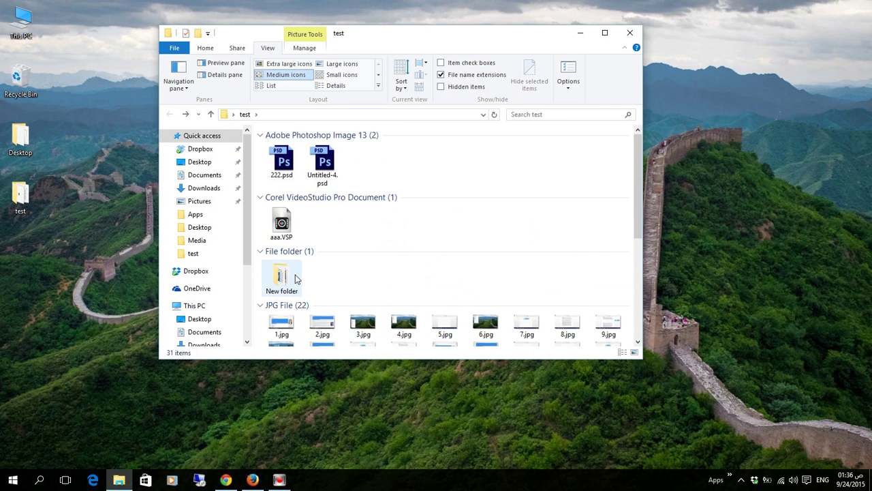
Step: Open New folder to check its layout and type groups from start to end, and return to the test folder
{"action": "double_click", "coordinate": [288, 278]}
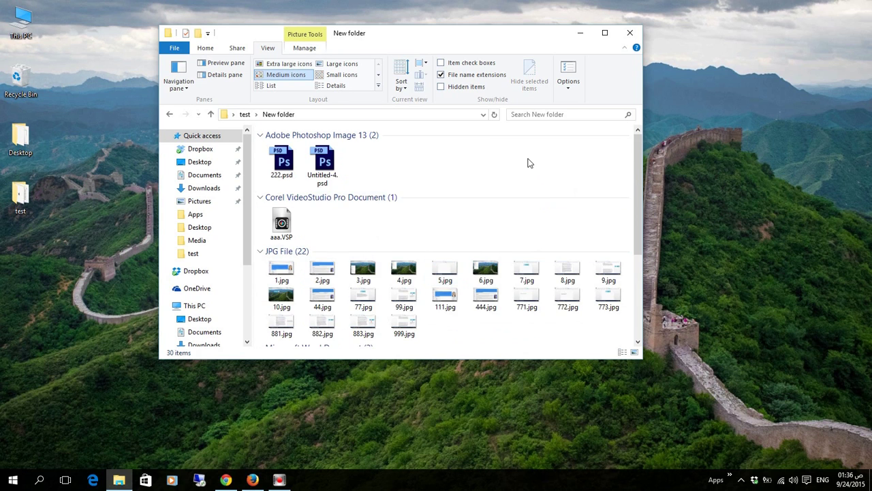
{"action": "scroll", "coordinate": [528, 163], "scroll_direction": "down", "scroll_amount": 5}
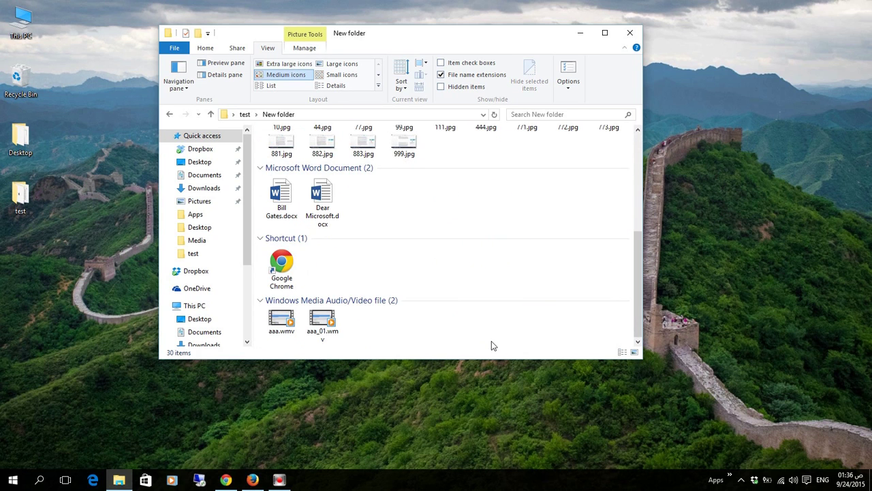
{"action": "scroll", "coordinate": [491, 341], "scroll_direction": "up", "scroll_amount": 5}
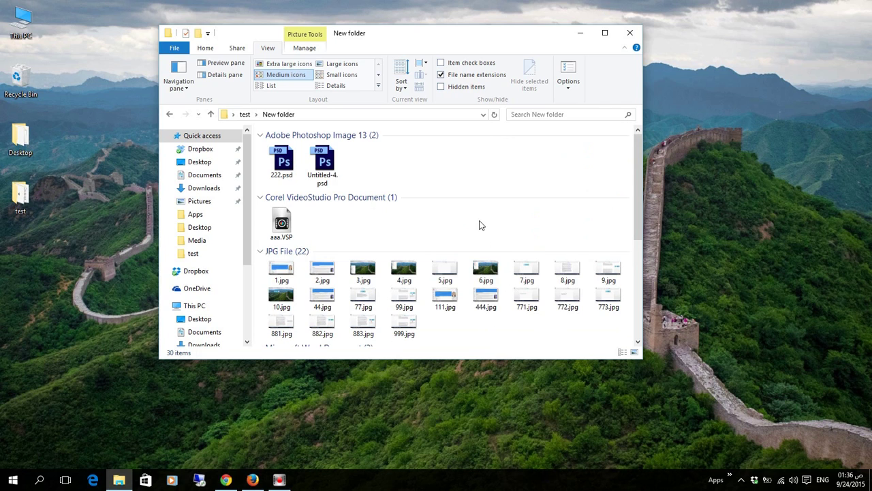
{"action": "left_click", "coordinate": [171, 115]}
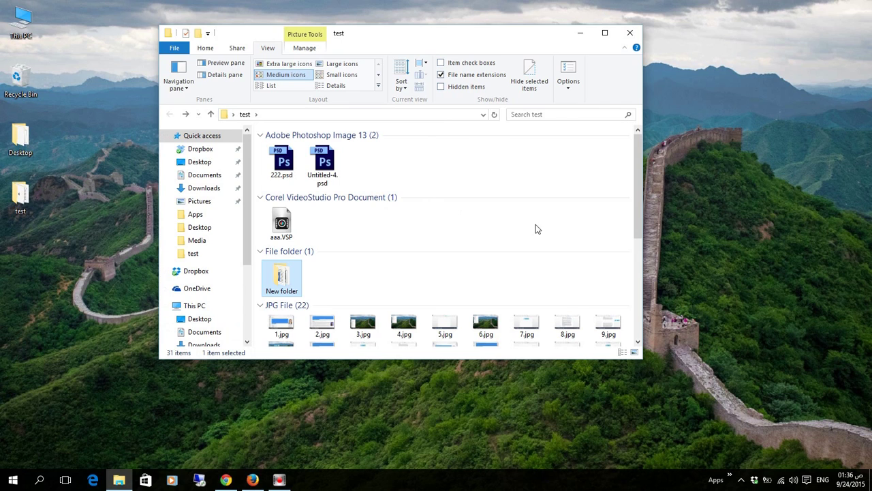
Step: Review all the test folder's type groups, down to the Windows Media files and back to the Photoshop images
{"action": "scroll", "coordinate": [475, 214], "scroll_direction": "down", "scroll_amount": 1}
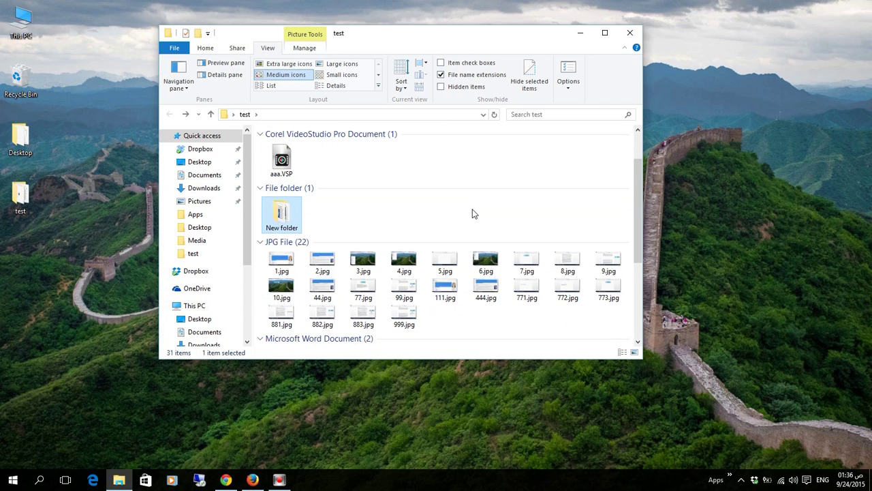
{"action": "scroll", "coordinate": [470, 211], "scroll_direction": "down", "scroll_amount": 2}
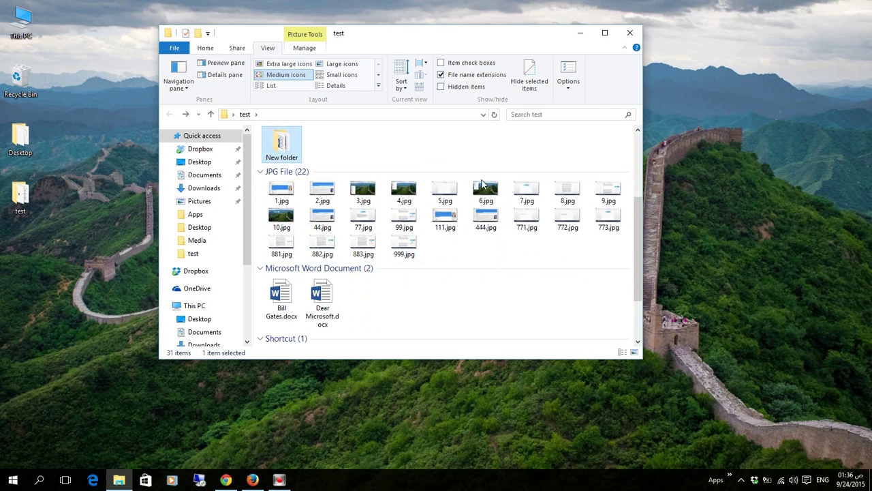
{"action": "scroll", "coordinate": [465, 297], "scroll_direction": "down", "scroll_amount": 1}
{"action": "scroll", "coordinate": [465, 299], "scroll_direction": "down", "scroll_amount": 1}
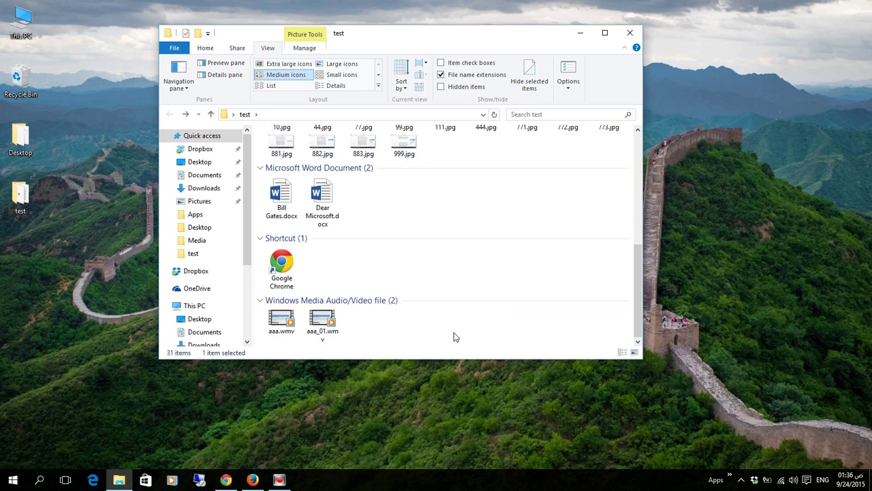
{"action": "scroll", "coordinate": [455, 337], "scroll_direction": "up", "scroll_amount": 5}
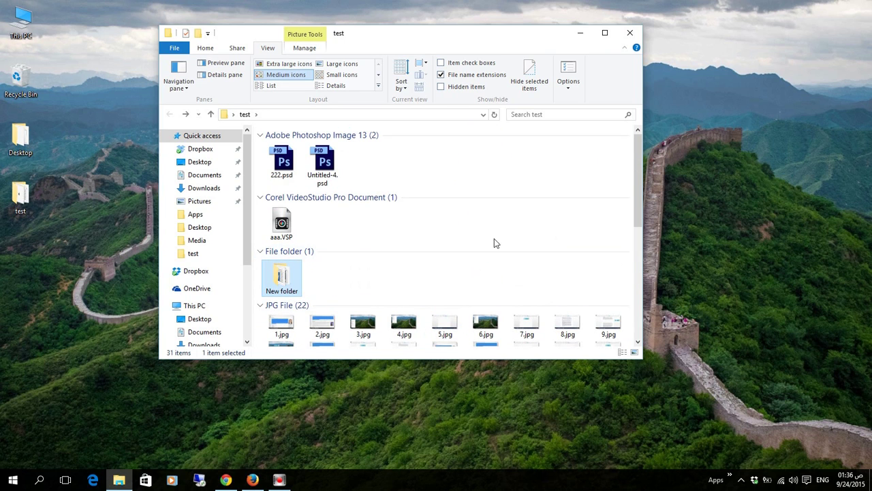
Step: Show the preview pane in the maximized test window and widen it to about half, previewing 5.jpg and Bill Gates.docx
{"action": "double_click", "coordinate": [381, 32]}
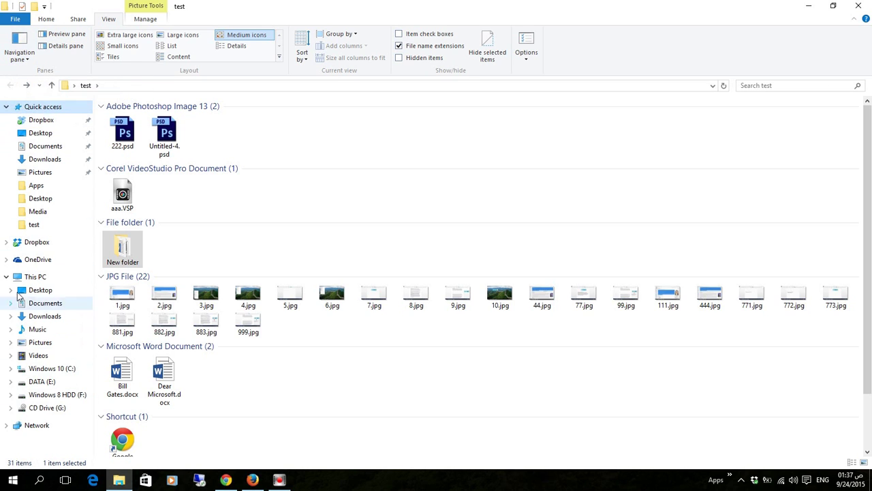
{"action": "left_click", "coordinate": [67, 34]}
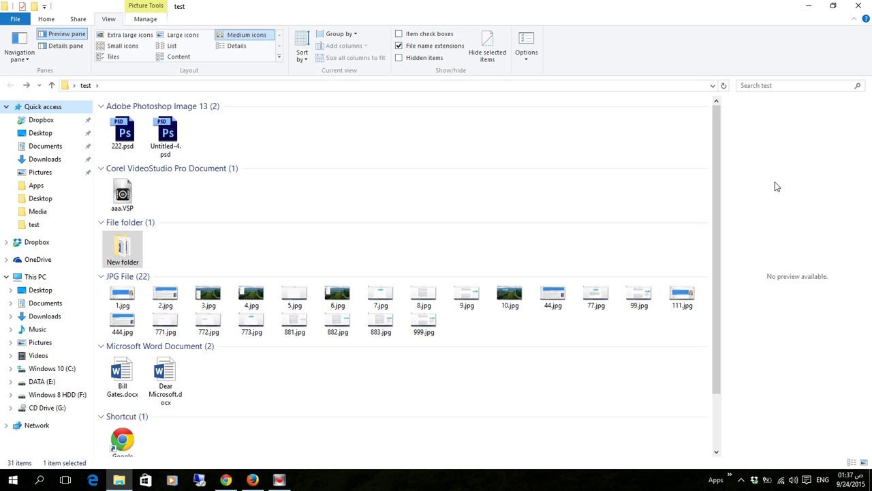
{"action": "left_click", "coordinate": [305, 296]}
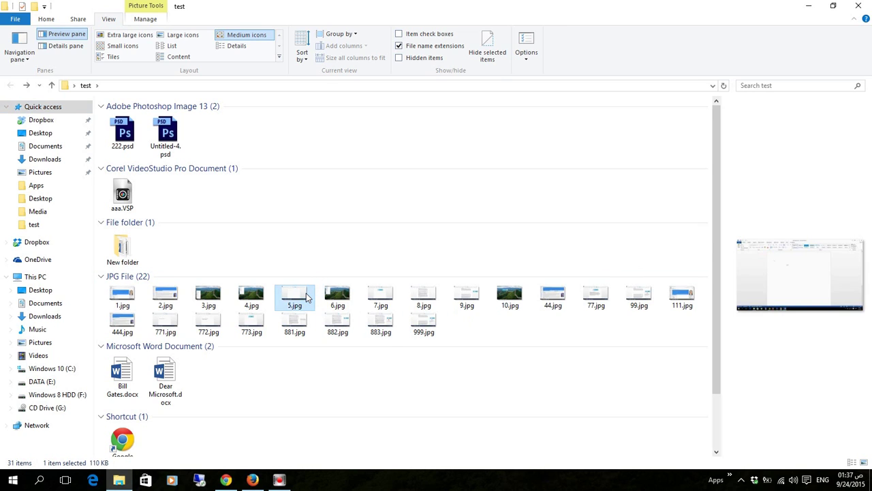
{"action": "left_click_drag", "start_coordinate": [721, 310], "coordinate": [456, 296]}
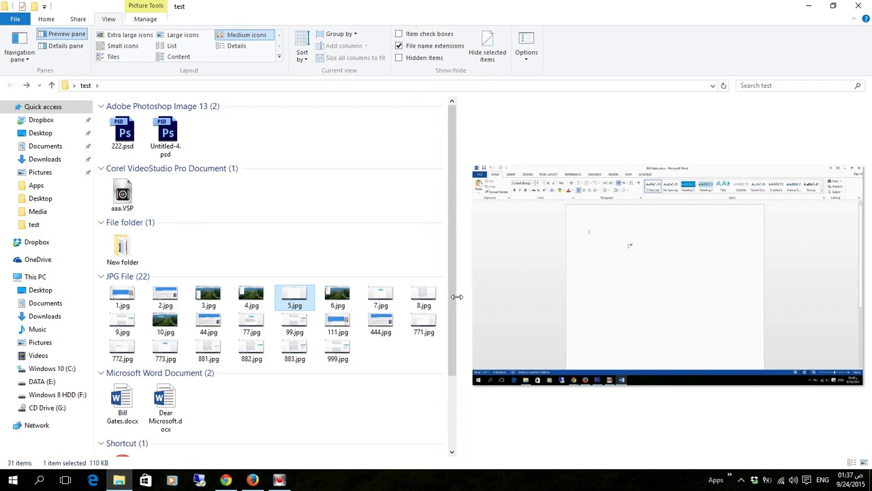
{"action": "scroll", "coordinate": [286, 322], "scroll_direction": "down", "scroll_amount": 3}
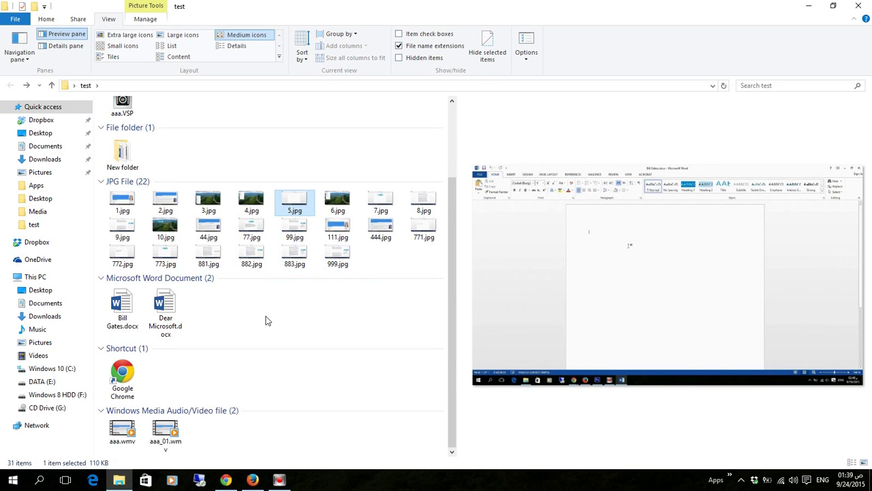
{"action": "left_click", "coordinate": [129, 313]}
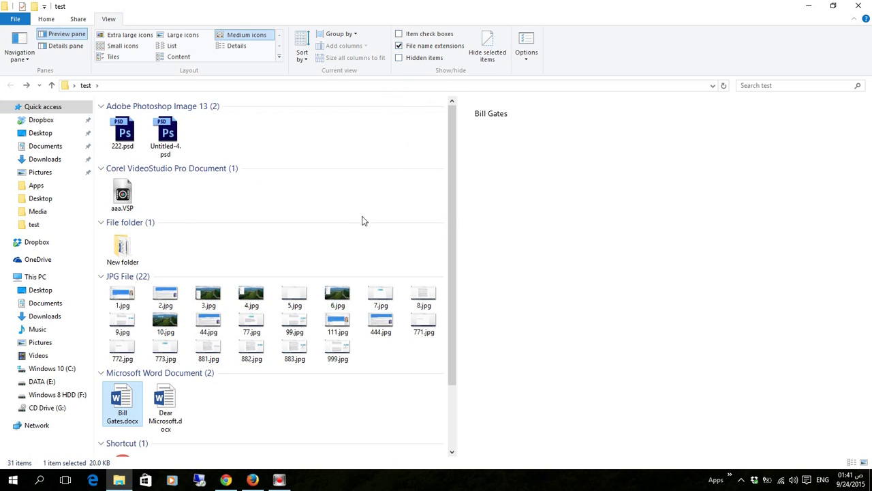
Step: Turn file name extensions off and back on for the test folder's files
{"action": "mouse_move", "coordinate": [385, 310]}
{"action": "left_click", "coordinate": [399, 46]}
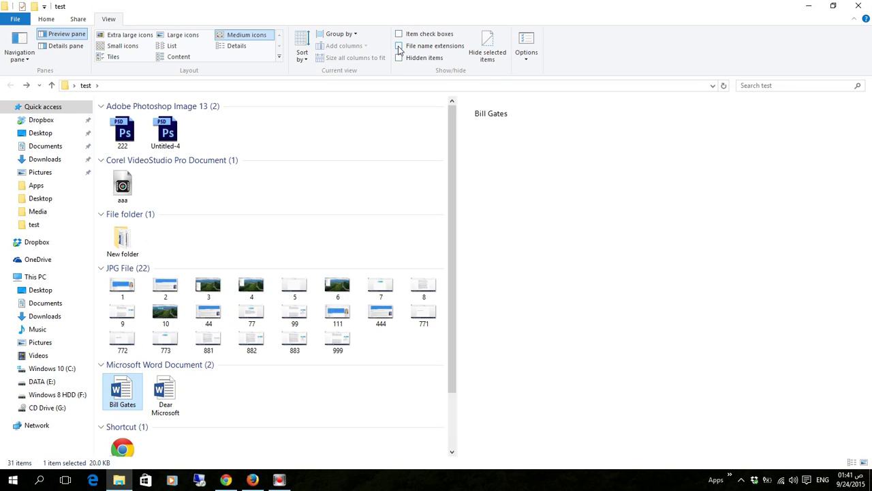
{"action": "left_click", "coordinate": [399, 46]}
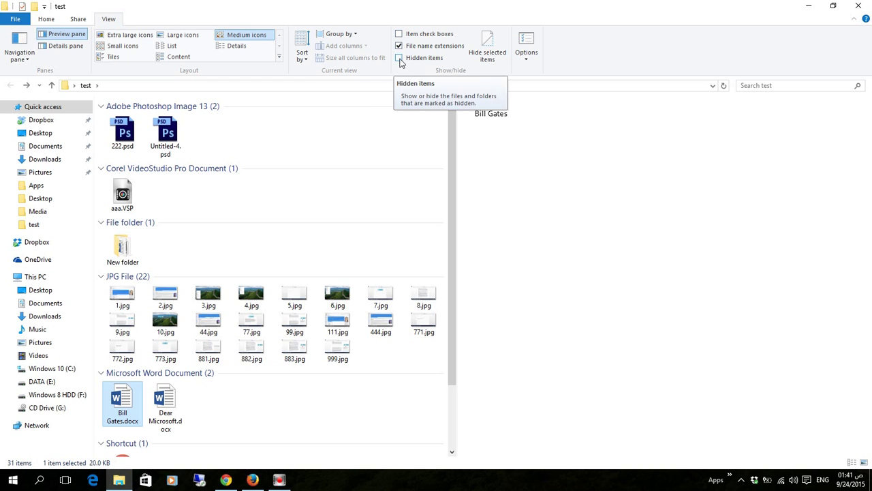
Step: Show hidden items to examine the test folder and the Windows 10 (C:) drive, and turn hidden items off again
{"action": "left_click", "coordinate": [400, 60]}
{"action": "scroll", "coordinate": [394, 237], "scroll_direction": "down", "scroll_amount": 3}
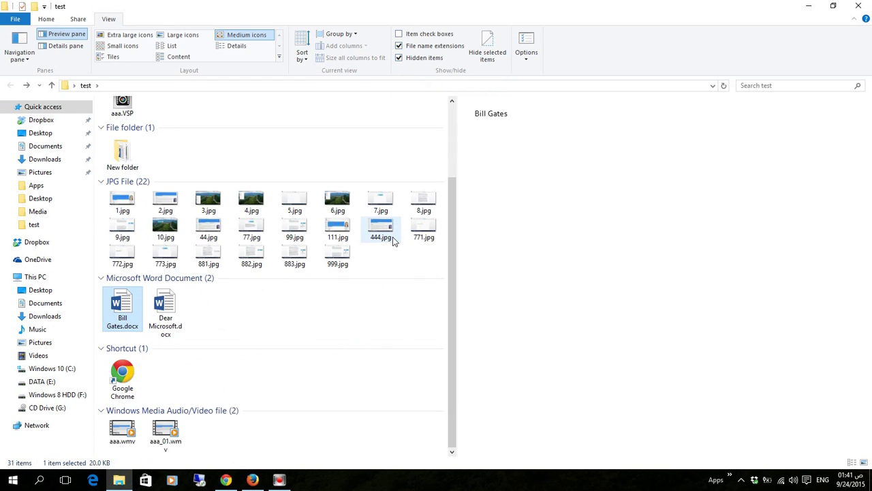
{"action": "scroll", "coordinate": [393, 240], "scroll_direction": "up", "scroll_amount": 3}
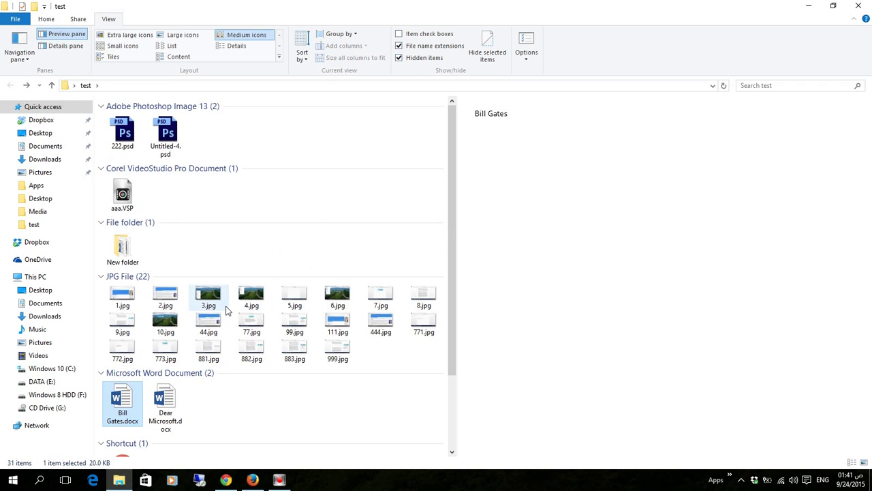
{"action": "left_click", "coordinate": [60, 372]}
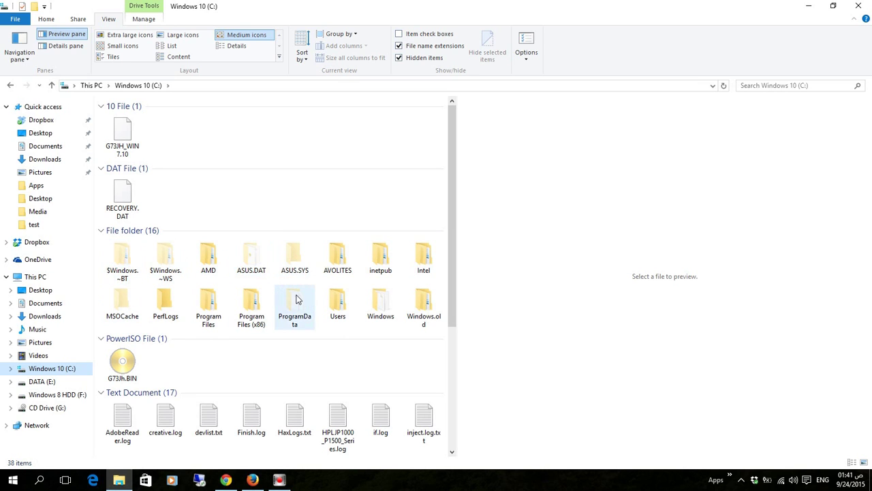
{"action": "left_click", "coordinate": [400, 59]}
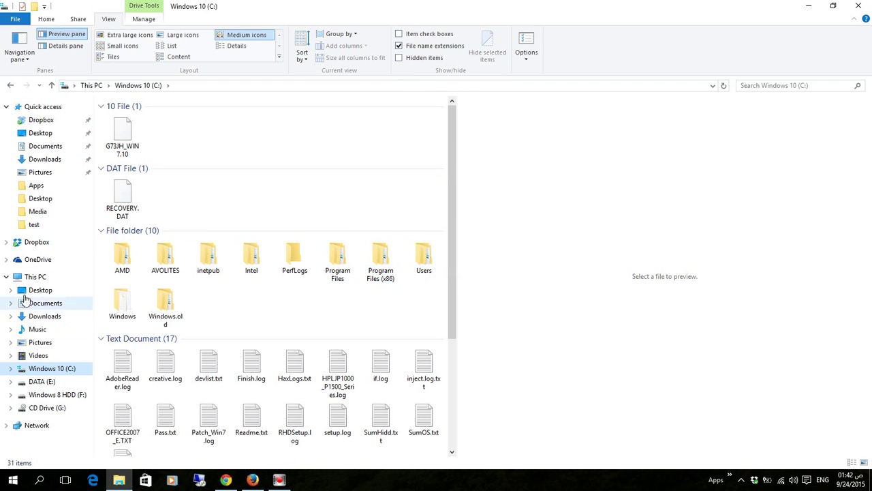
Step: Return to the test folder and create a new folder named test1 in it
{"action": "left_click", "coordinate": [32, 225]}
{"action": "scroll", "coordinate": [300, 209], "scroll_direction": "down", "scroll_amount": 3}
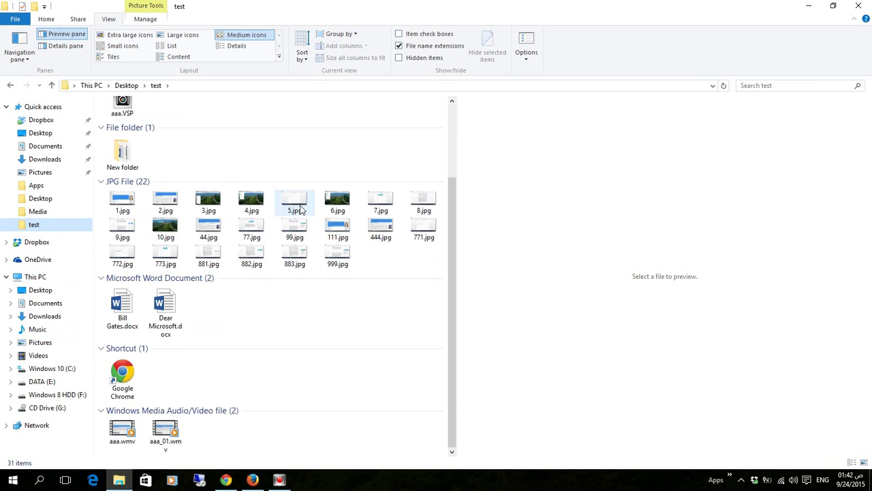
{"action": "right_click", "coordinate": [277, 315]}
{"action": "mouse_move", "coordinate": [302, 286]}
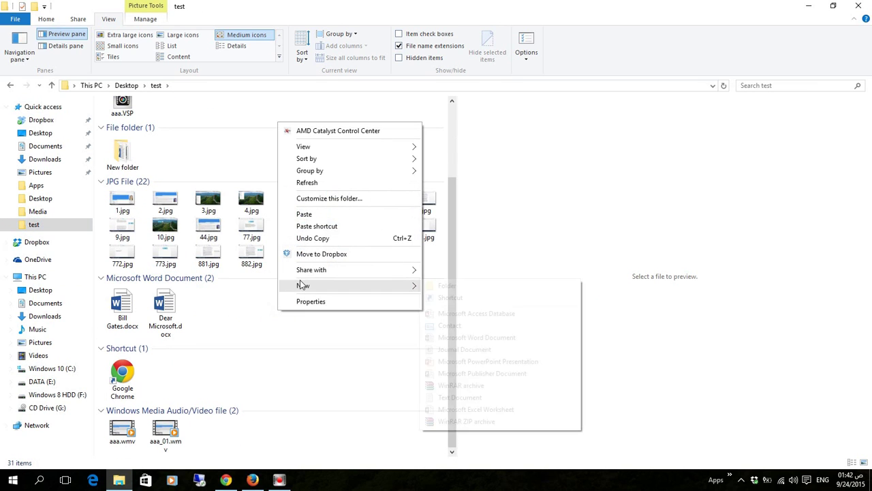
{"action": "left_click", "coordinate": [452, 286]}
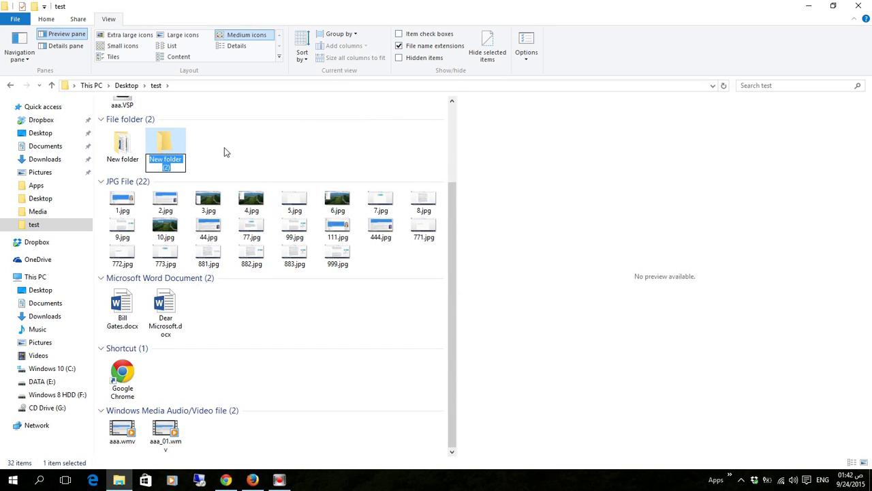
{"action": "type", "text": "test1"}
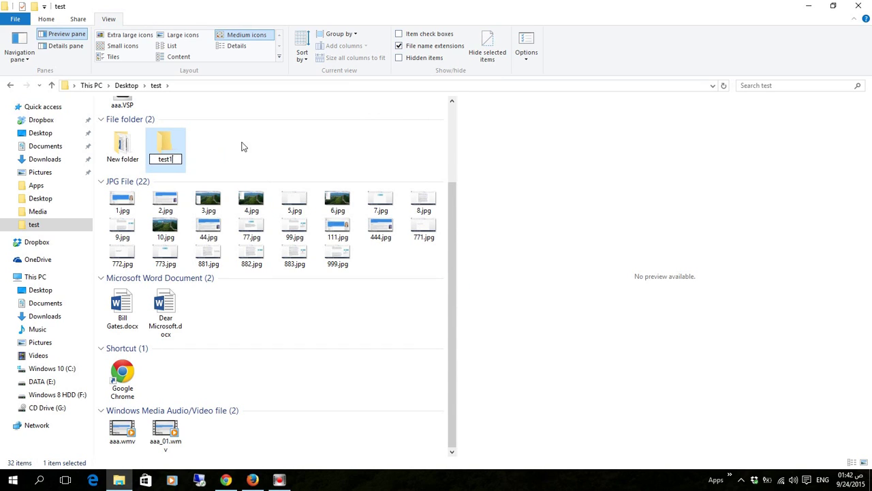
{"action": "left_click", "coordinate": [266, 140]}
Step: Select 3.jpg, 4.jpg and 5.jpg together and move them into the test1 folder
{"action": "left_click", "coordinate": [252, 199]}
{"action": "left_click", "coordinate": [294, 199]}
{"action": "left_click", "coordinate": [258, 200]}
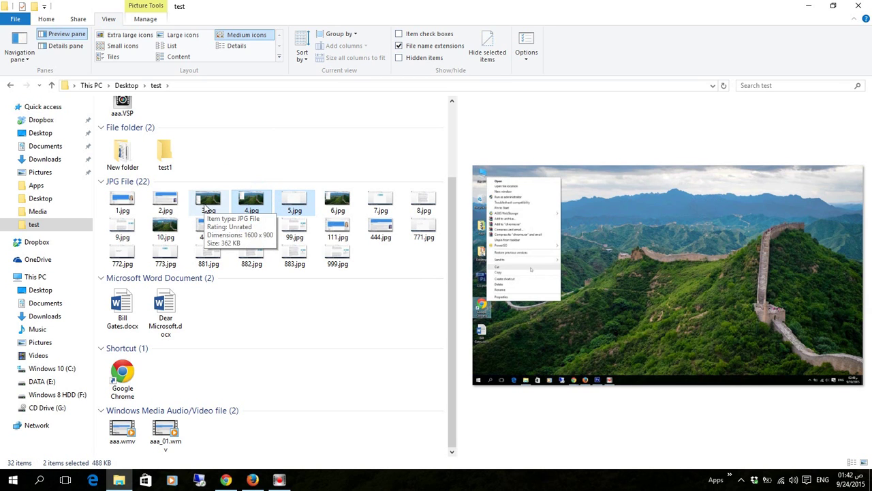
{"action": "left_click", "coordinate": [206, 205], "text": "ctrl"}
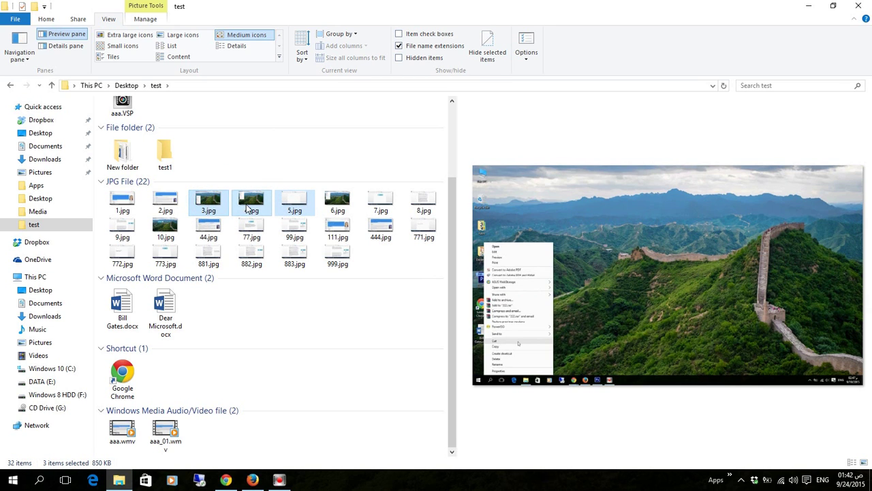
{"action": "left_click_drag", "start_coordinate": [249, 208], "coordinate": [171, 160]}
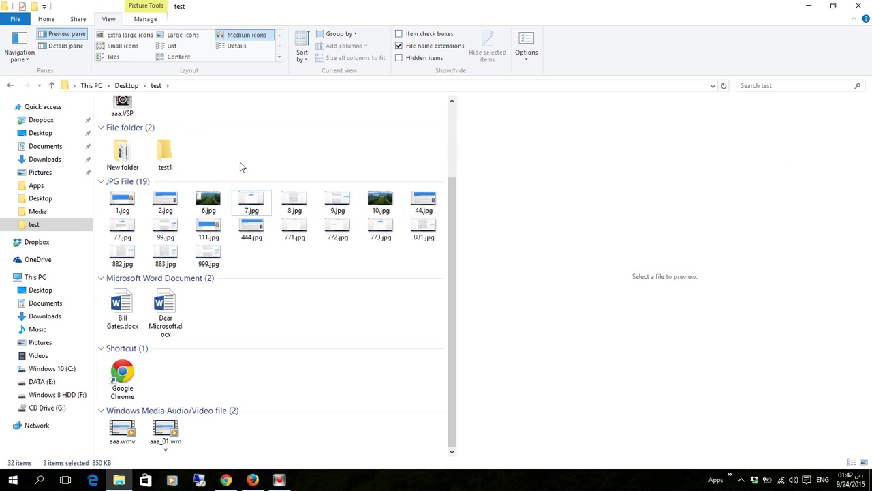
Step: Set the test1 folder's attribute to Hidden and apply the change to the folder, subfolders and files
{"action": "scroll", "coordinate": [259, 256], "scroll_direction": "up", "scroll_amount": 1}
{"action": "scroll", "coordinate": [260, 255], "scroll_direction": "up", "scroll_amount": 2}
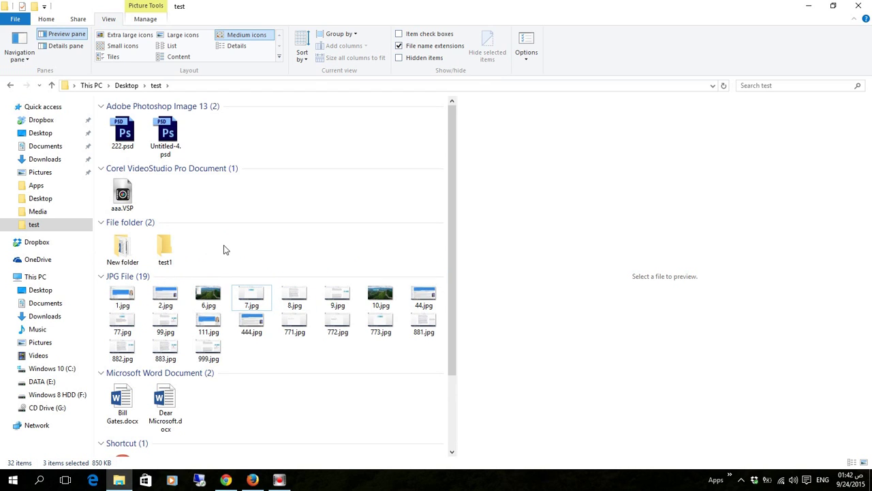
{"action": "right_click", "coordinate": [165, 252]}
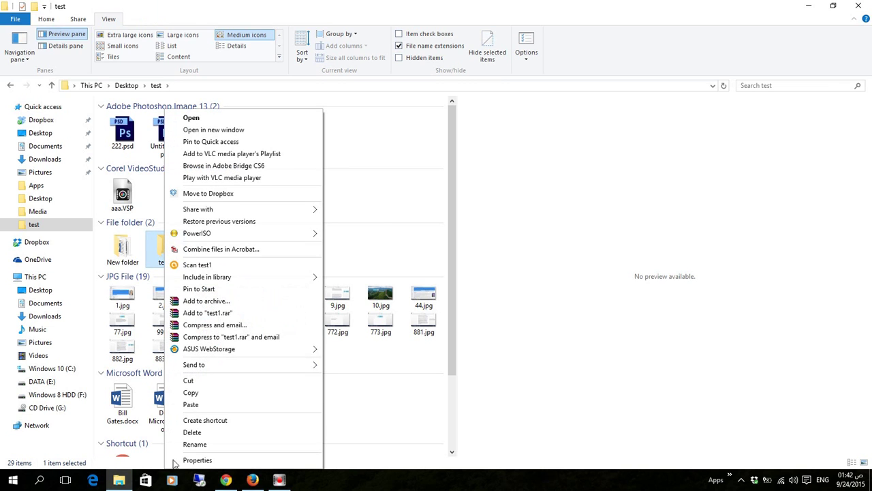
{"action": "left_click", "coordinate": [223, 461]}
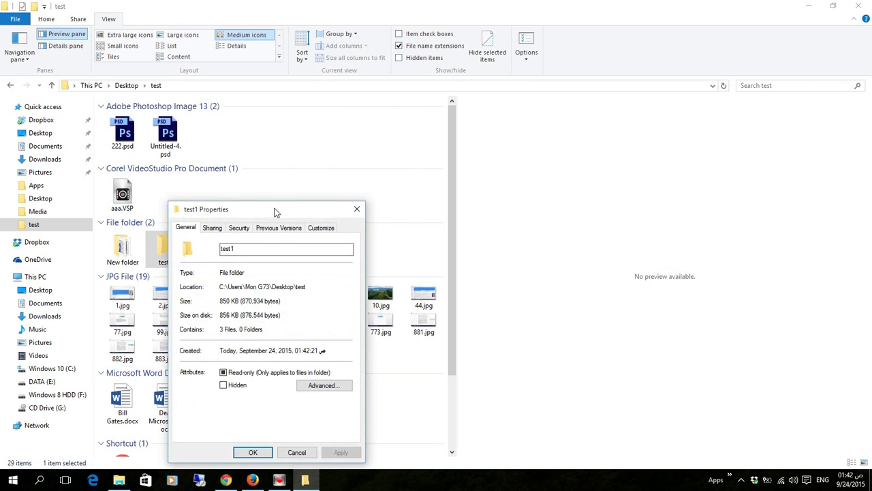
{"action": "left_click_drag", "start_coordinate": [275, 211], "coordinate": [390, 149]}
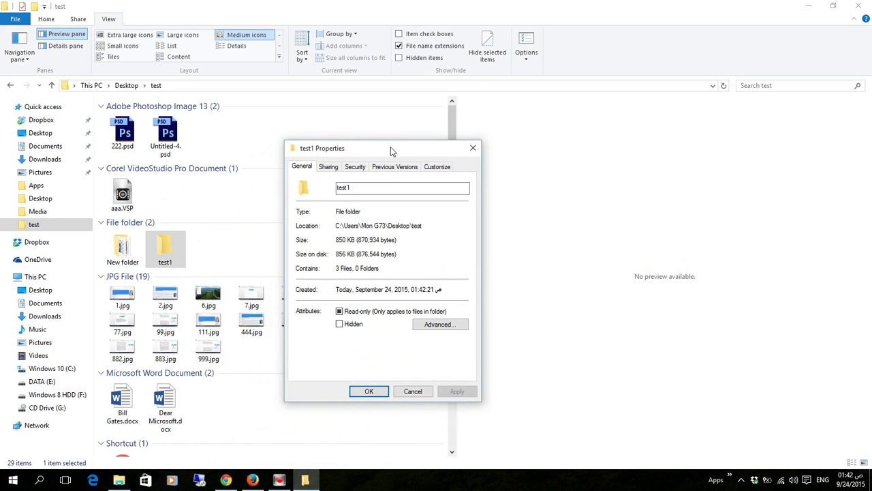
{"action": "left_click", "coordinate": [340, 324]}
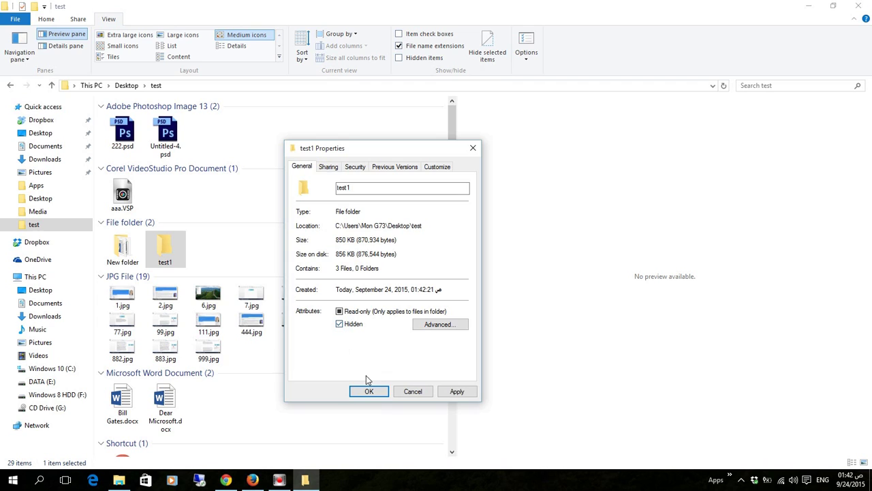
{"action": "left_click", "coordinate": [457, 391]}
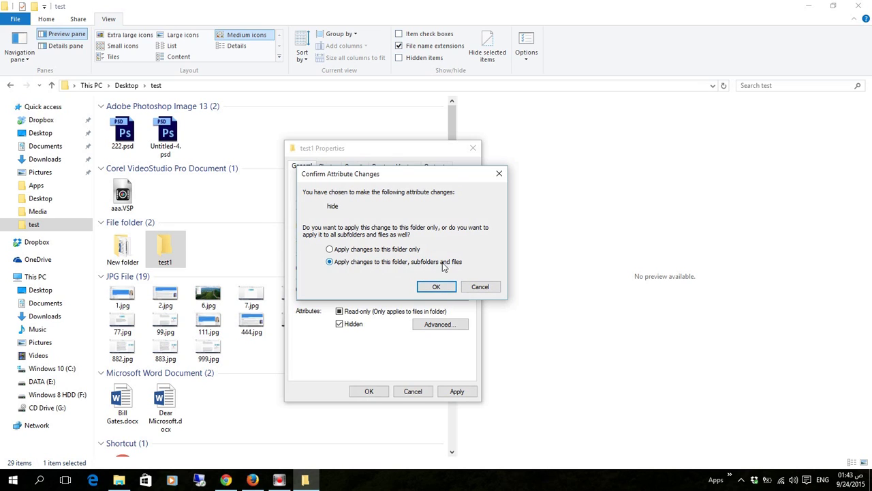
{"action": "left_click", "coordinate": [438, 287]}
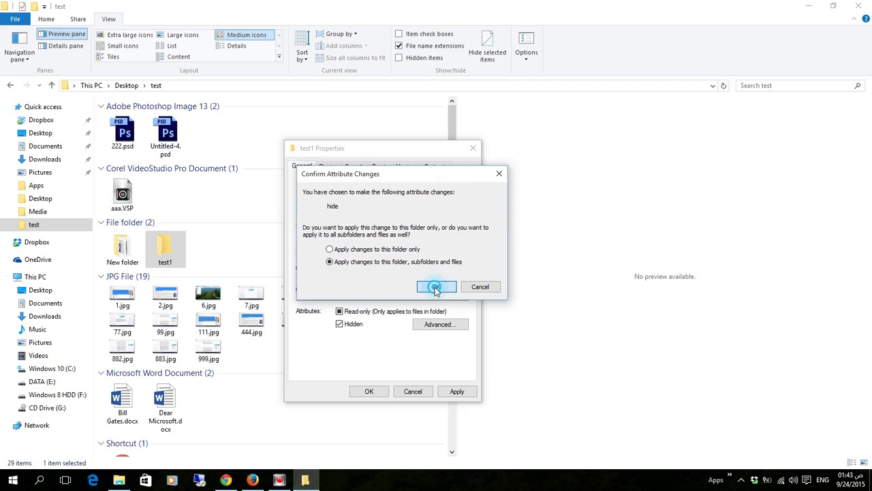
{"action": "left_click", "coordinate": [380, 394]}
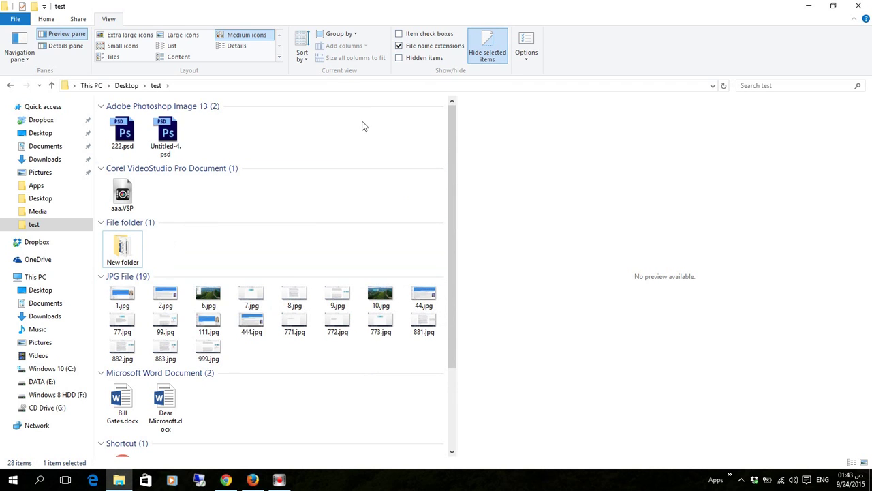
Step: Show hidden items in the test folder to view the test1 folder, and turn hidden items off again
{"action": "left_click", "coordinate": [400, 58]}
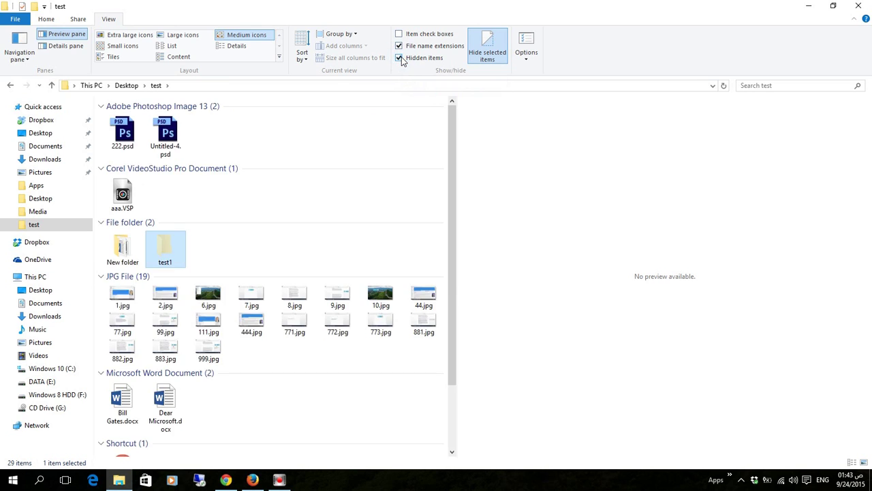
{"action": "left_click", "coordinate": [292, 249]}
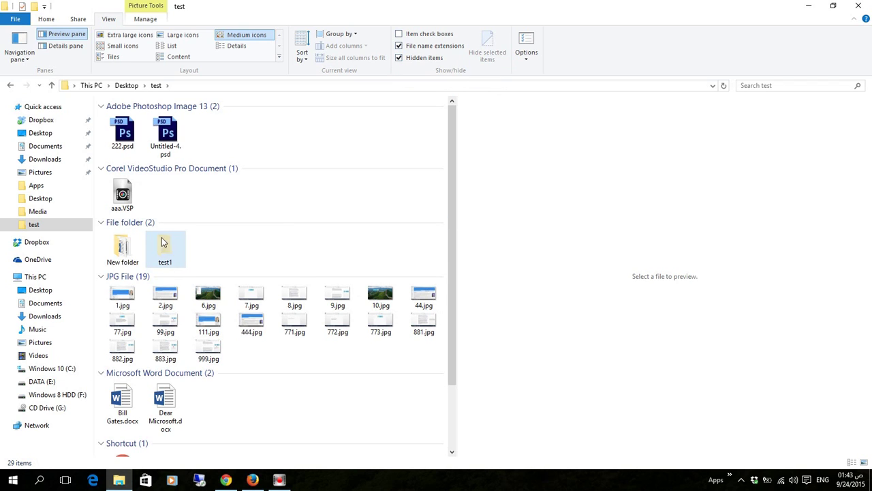
{"action": "left_click", "coordinate": [400, 58]}
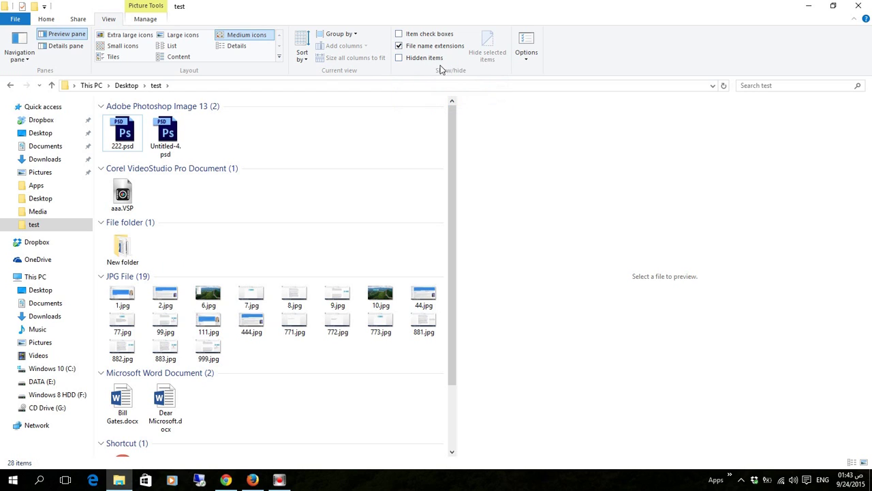
{"action": "left_click", "coordinate": [399, 59]}
Step: In the advanced view settings of Folder Options, choose Show hidden files, folders, and drives and apply it
{"action": "left_click", "coordinate": [527, 42]}
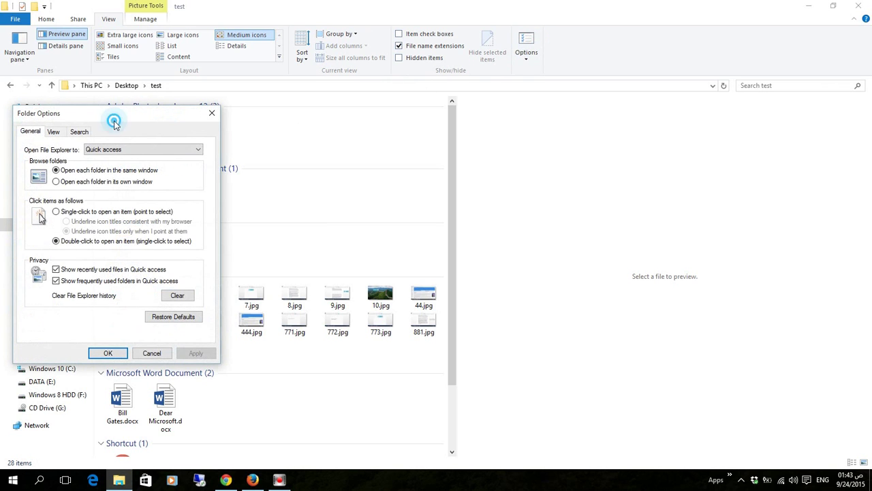
{"action": "left_click_drag", "start_coordinate": [113, 121], "coordinate": [612, 124]}
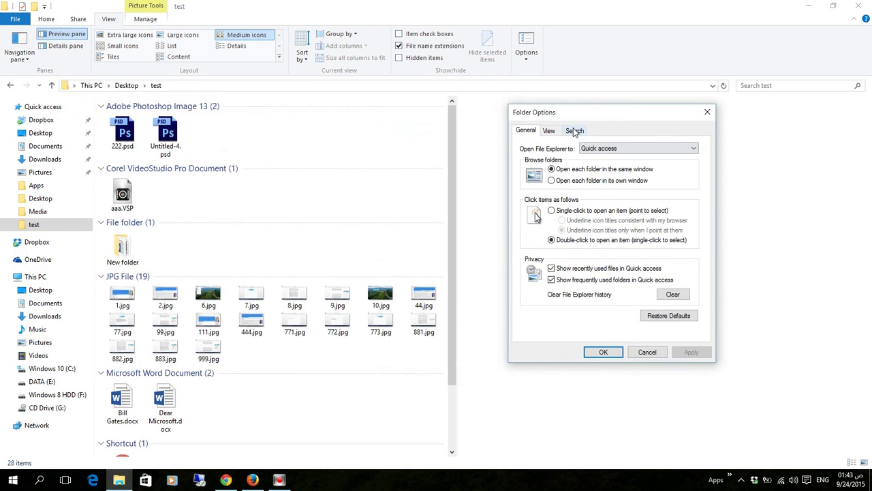
{"action": "left_click", "coordinate": [549, 131]}
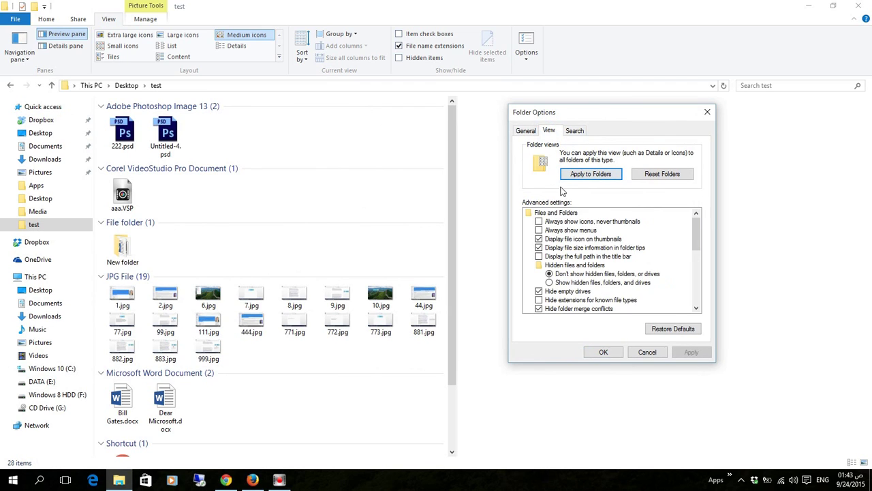
{"action": "scroll", "coordinate": [567, 227], "scroll_direction": "down", "scroll_amount": 1}
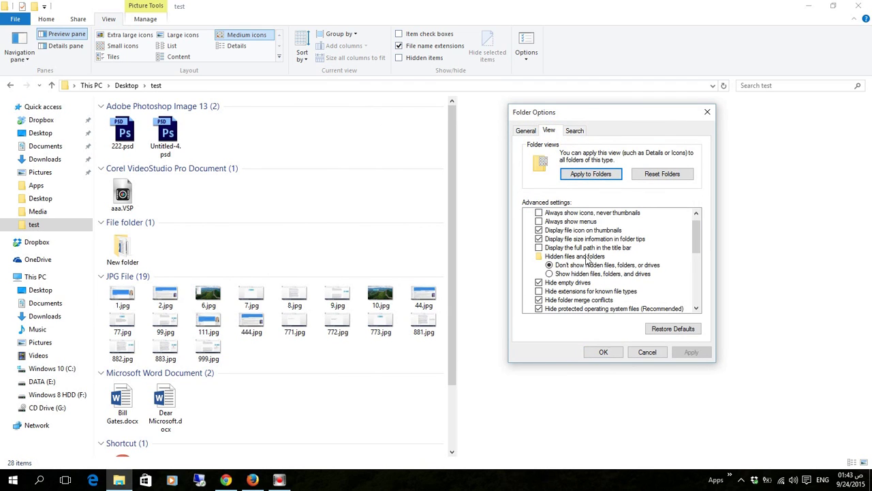
{"action": "left_click", "coordinate": [549, 273]}
{"action": "left_click", "coordinate": [693, 353]}
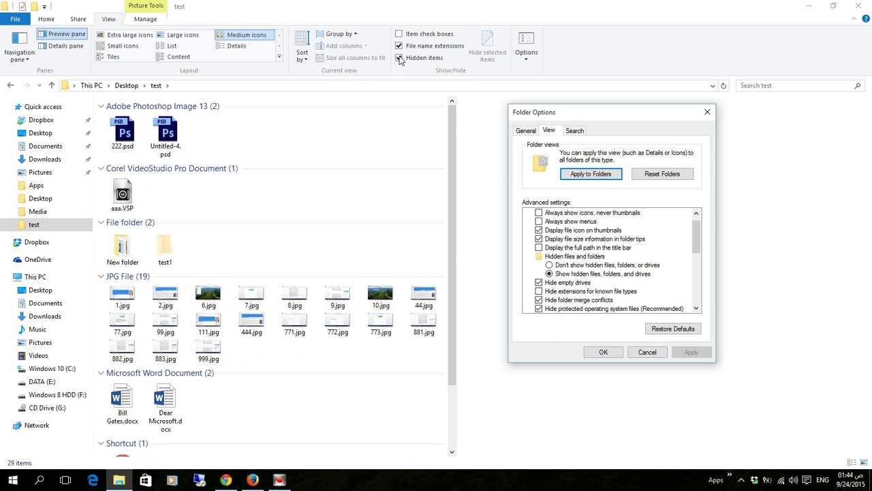
Step: Switch the setting to Don't show hidden files, folders, or drives, apply it and close Folder Options
{"action": "left_click", "coordinate": [583, 265]}
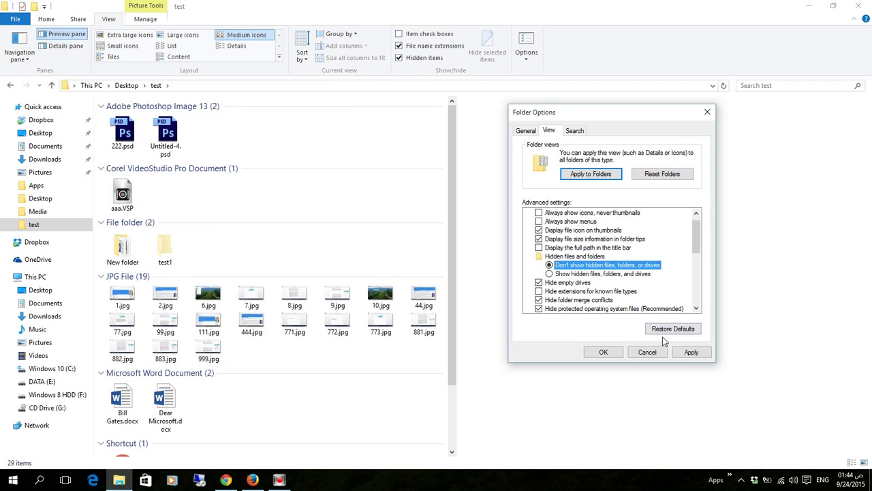
{"action": "left_click", "coordinate": [700, 355]}
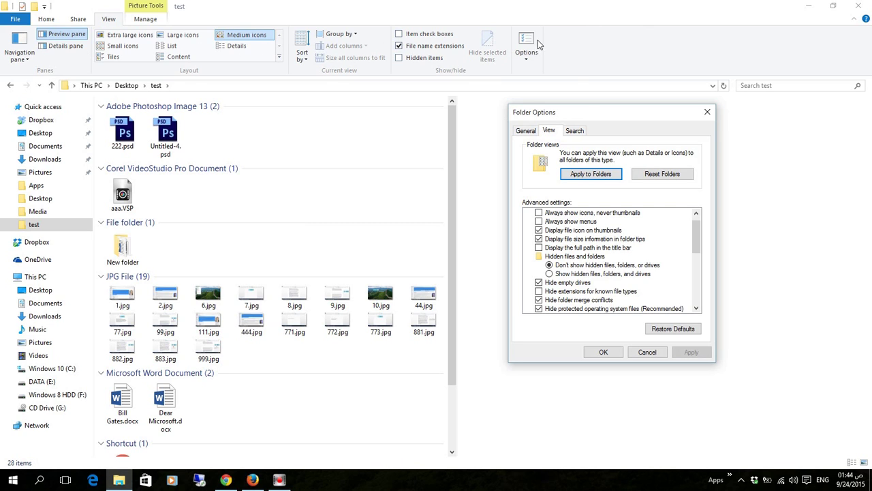
{"action": "left_click", "coordinate": [603, 352]}
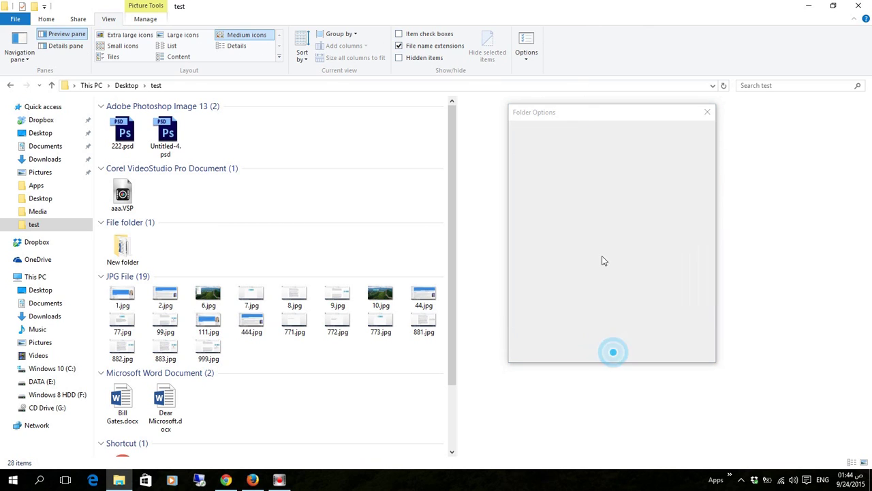